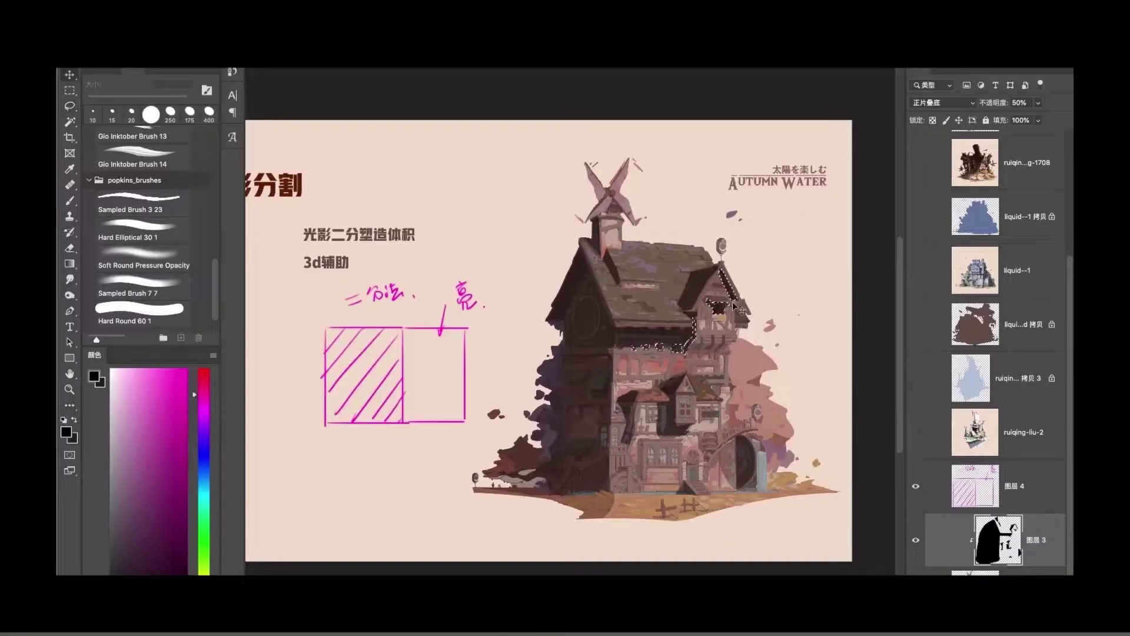
# Step: Scroll up and down the unlocked 'Cabin in the Fall' course page
pyautogui.scroll(3, 811, 492)
pyautogui.scroll(-3, 787, 487)
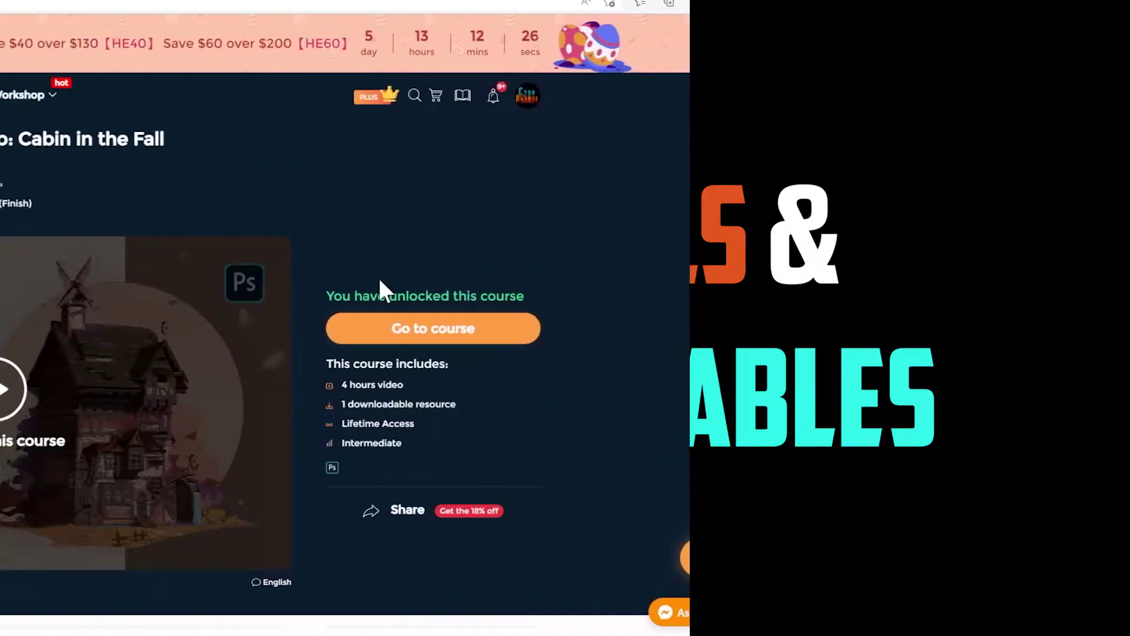
# Step: Scroll the course page and open its Contents lesson list
pyautogui.scroll(-6, 701, 239)
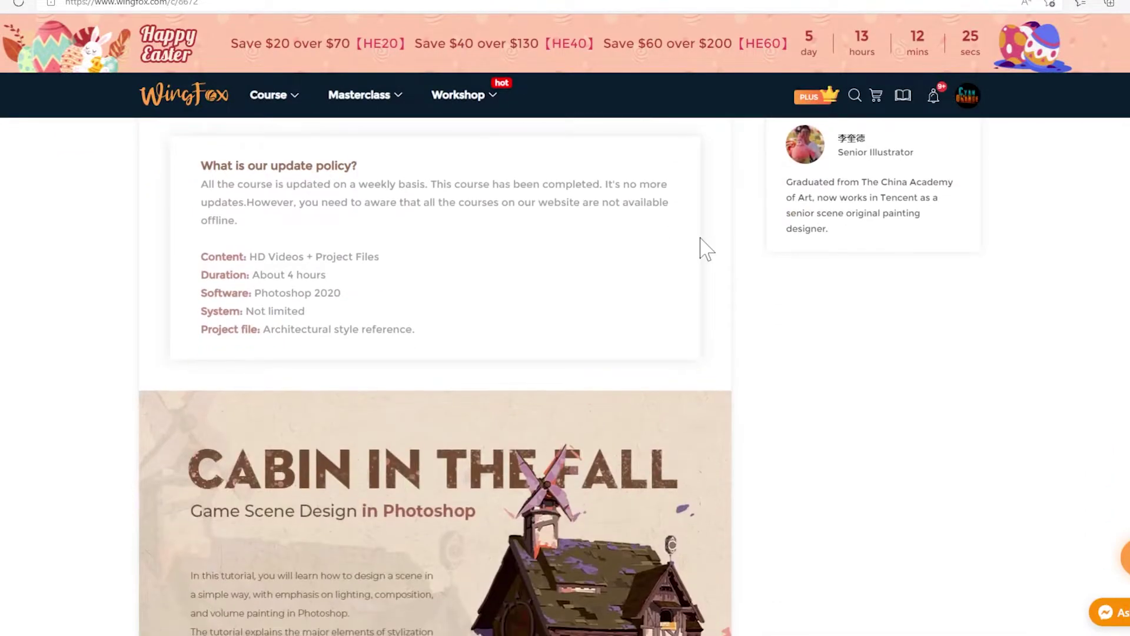
pyautogui.scroll(2, 706, 249)
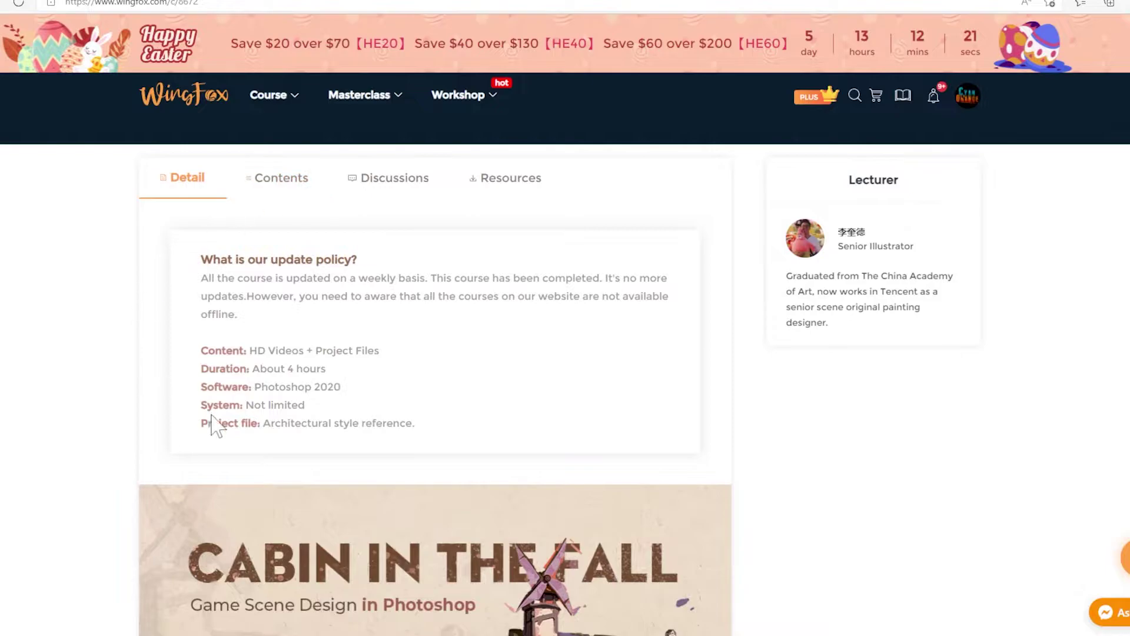
pyautogui.scroll(-7, 358, 525)
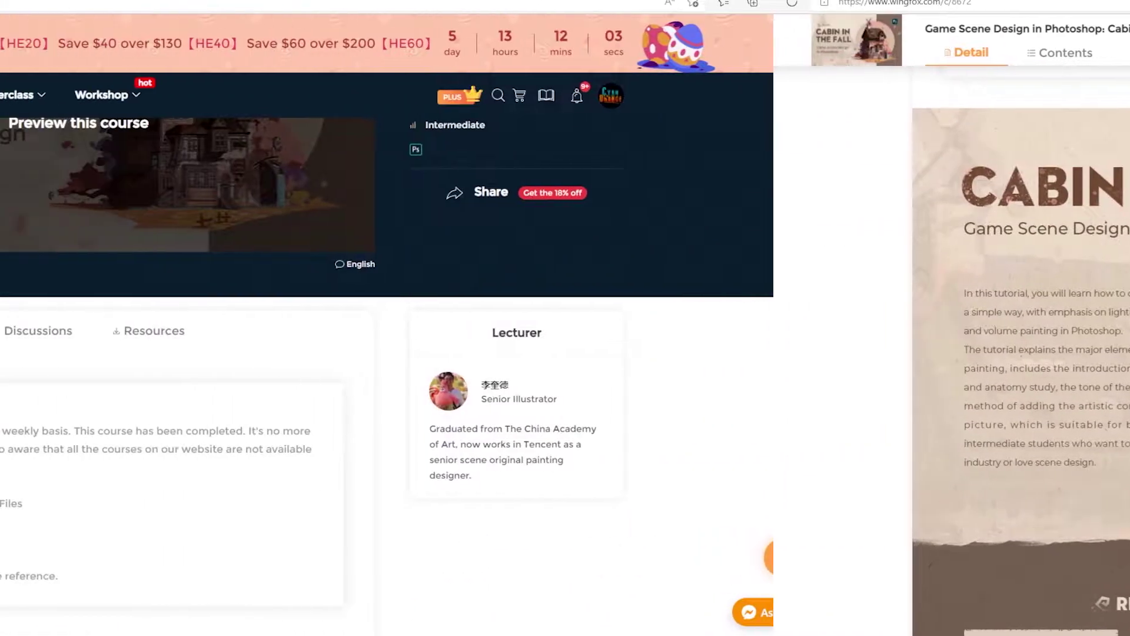
pyautogui.click(294, 334)
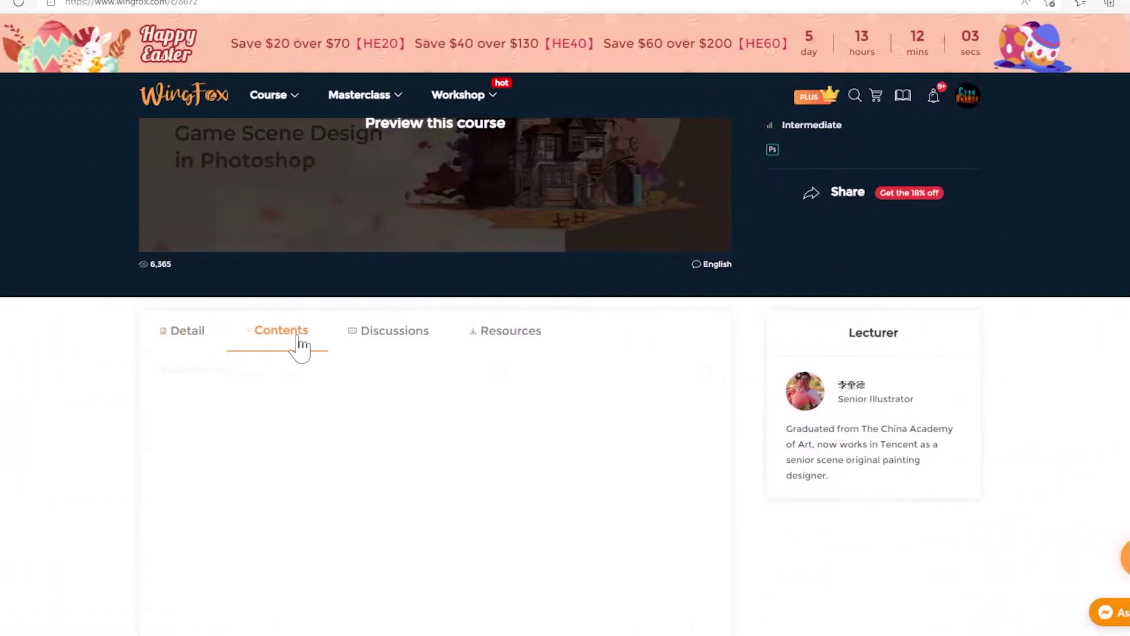
# Step: Scroll through the chapters from Style Reference down to Windmills
pyautogui.scroll(-2, 425, 374)
pyautogui.scroll(-3, 425, 373)
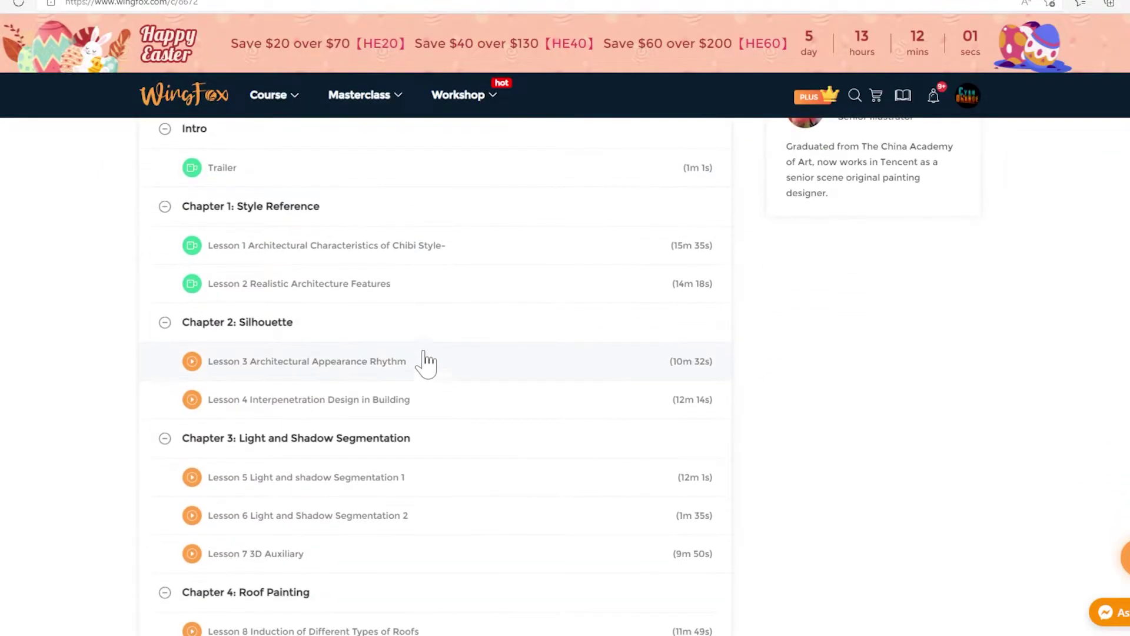
pyautogui.scroll(-4, 465, 406)
pyautogui.scroll(-6, 711, 454)
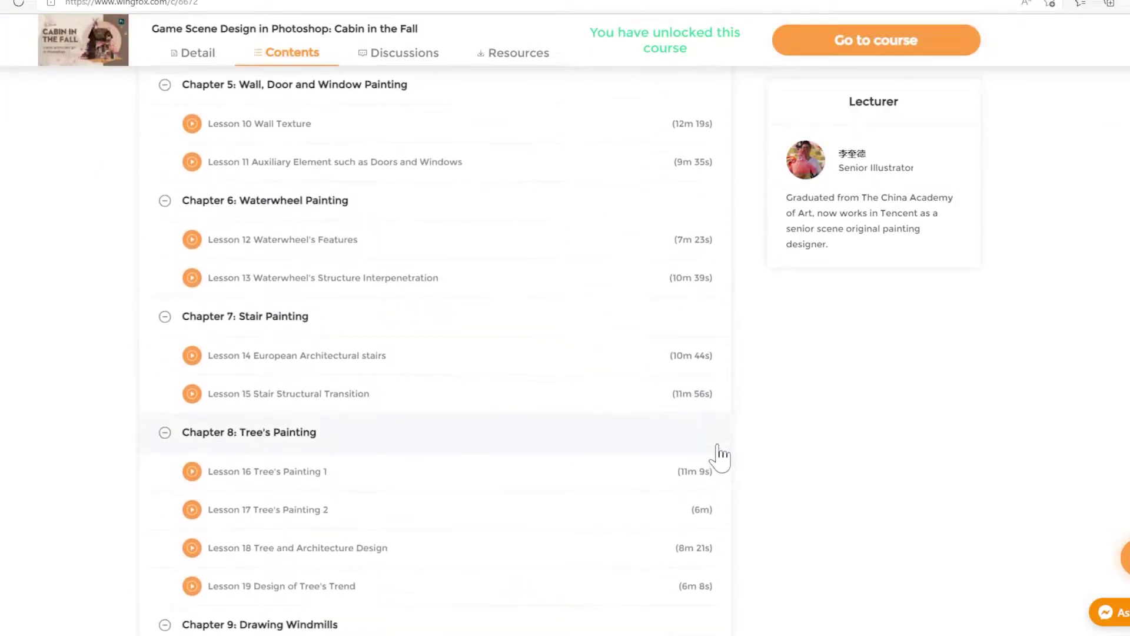
pyautogui.scroll(6, 722, 454)
pyautogui.scroll(-15, 749, 461)
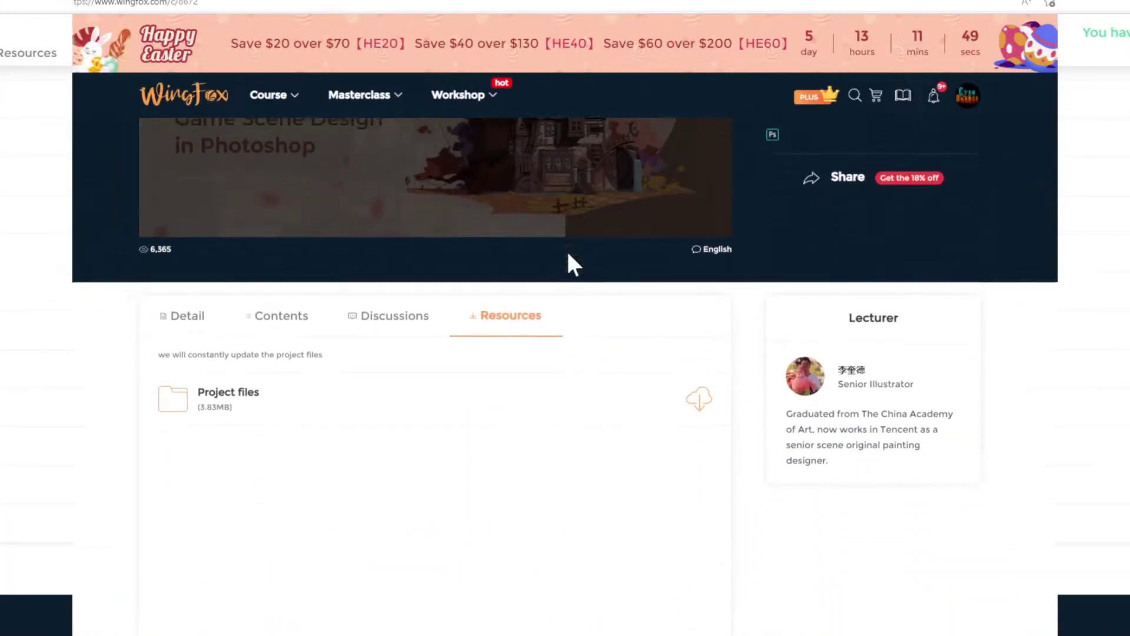
pyautogui.scroll(-2, 566, 259)
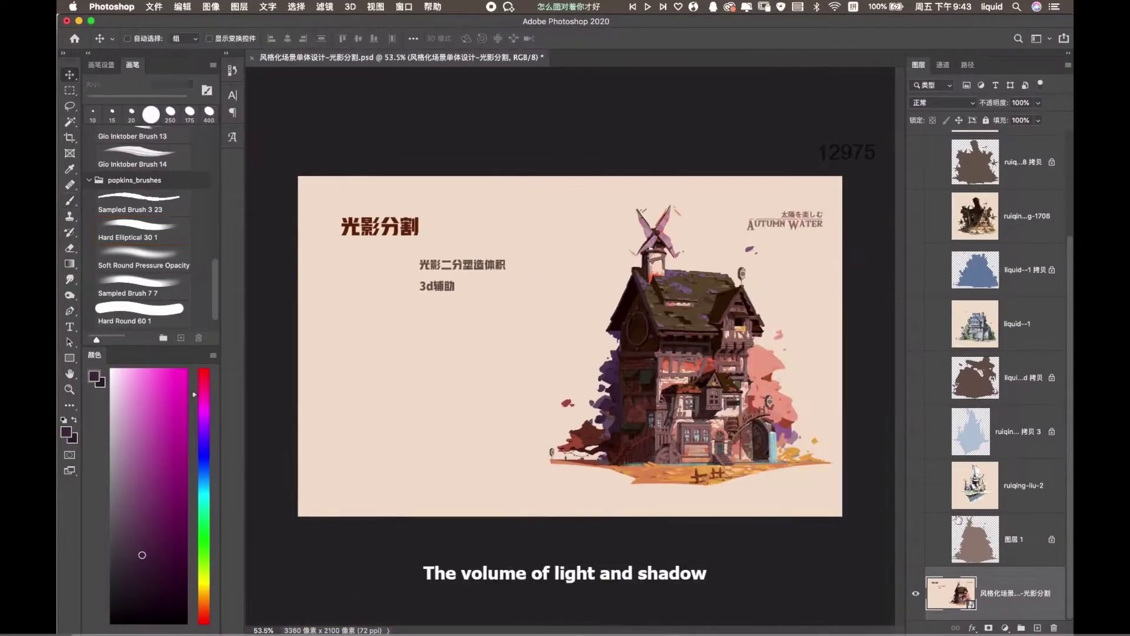
# Step: Fit the canvas and set Layer 5 to Multiply at 50% opacity
pyautogui.click(1012, 553)
pyautogui.hotkey('ctrl', '0')
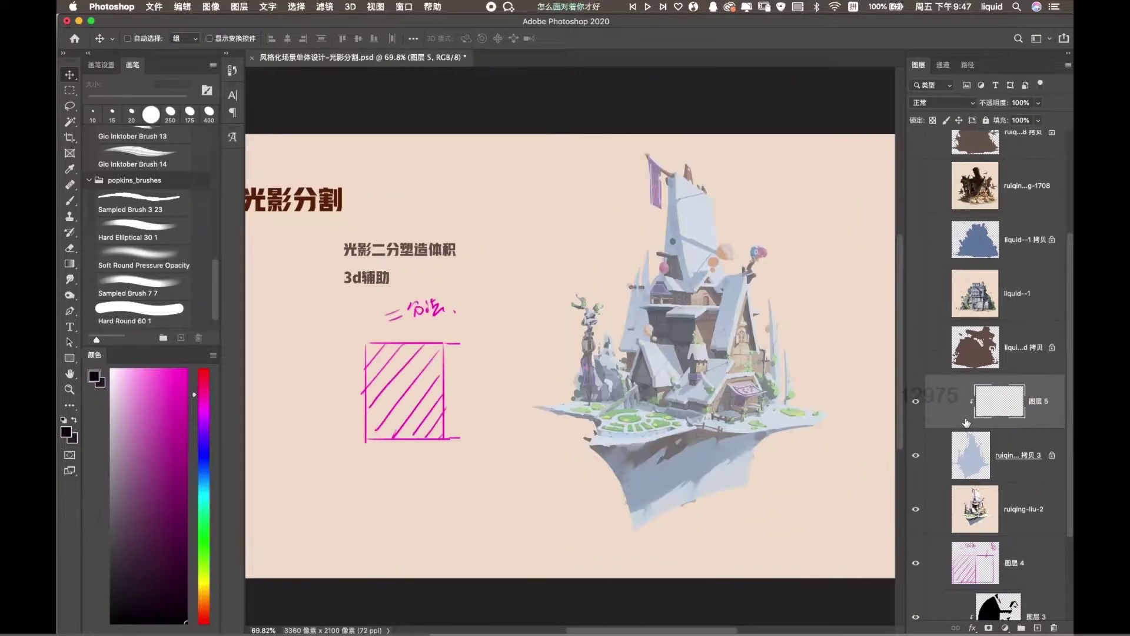
pyautogui.click(942, 102)
pyautogui.click(933, 137)
pyautogui.press('5')
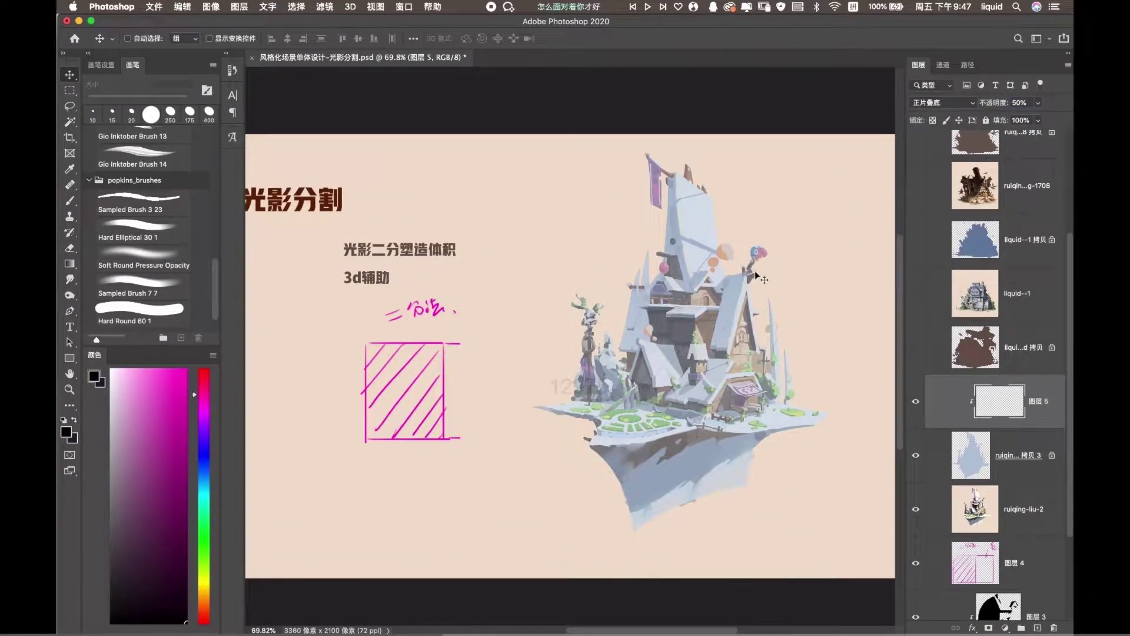
# Step: Lasso around the tower from its flag down the right side
pyautogui.press('l')
pyautogui.moveTo(676, 174); pyautogui.dragTo(639, 205)
pyautogui.moveTo(677, 290); pyautogui.dragTo(677, 175)
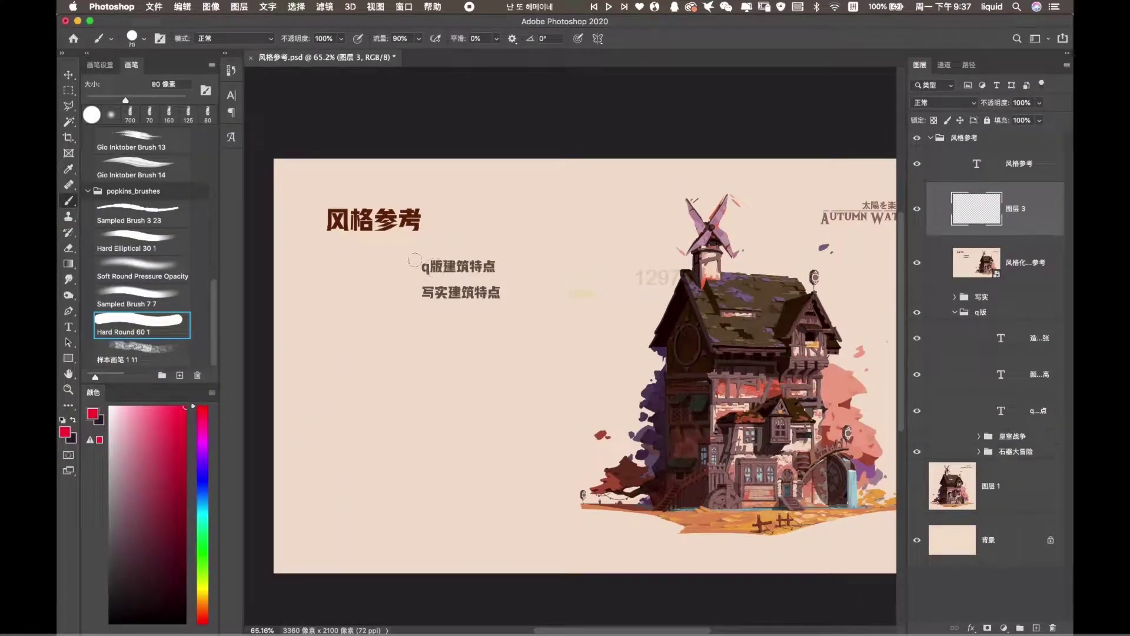
# Step: Circle the q版建筑特点 heading in red with a smaller brush, switching between Brush and Eraser
pyautogui.press('[')
pyautogui.press('[')
pyautogui.press('[')
pyautogui.moveTo(420, 256); pyautogui.dragTo(477, 240)
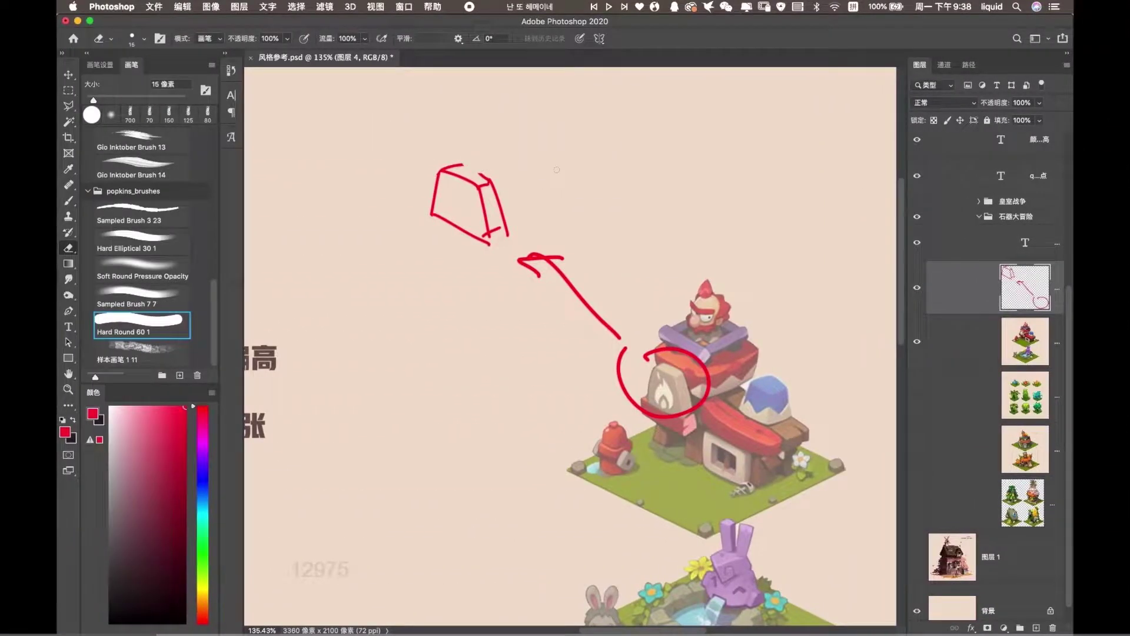
pyautogui.press('b')
pyautogui.press('e')
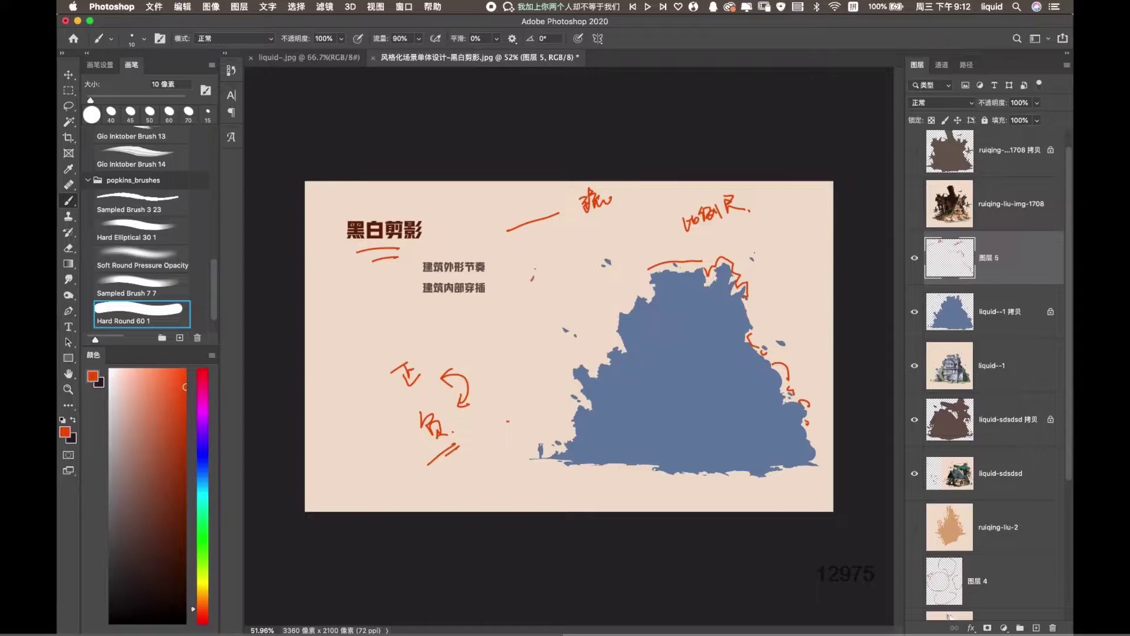
# Step: Draw a red stepped line between the silhouette rows and add handwritten notes by the top arrow
pyautogui.moveTo(535, 257); pyautogui.dragTo(559, 271)
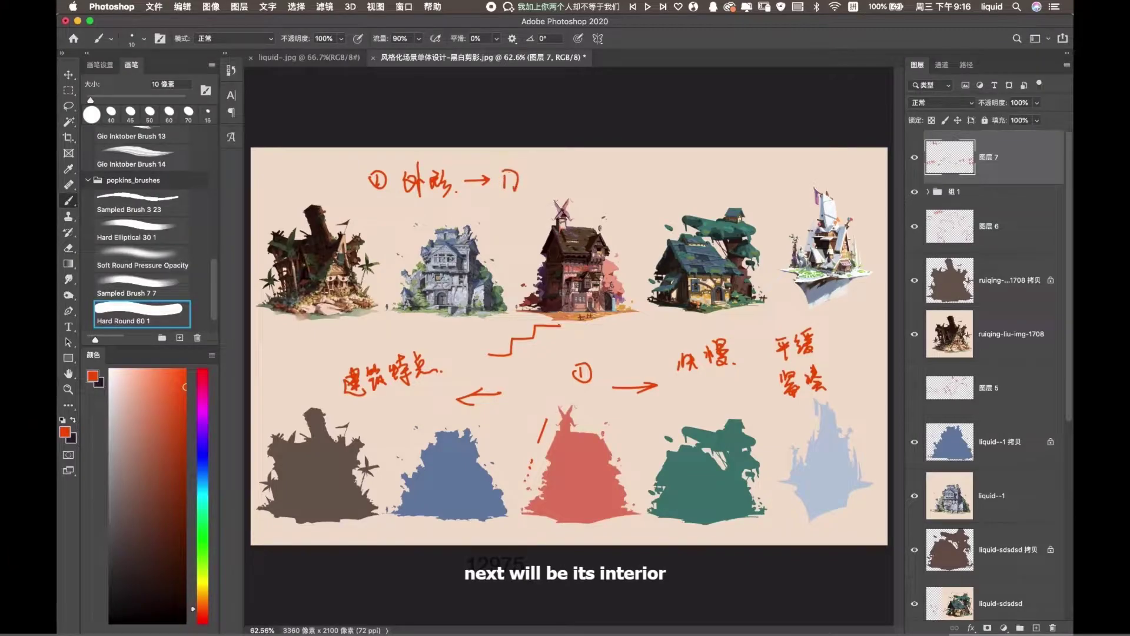
pyautogui.moveTo(513, 166)
pyautogui.mouseDown()
pyautogui.moveTo(508, 181)
pyautogui.moveTo(532, 176)
pyautogui.mouseUp()
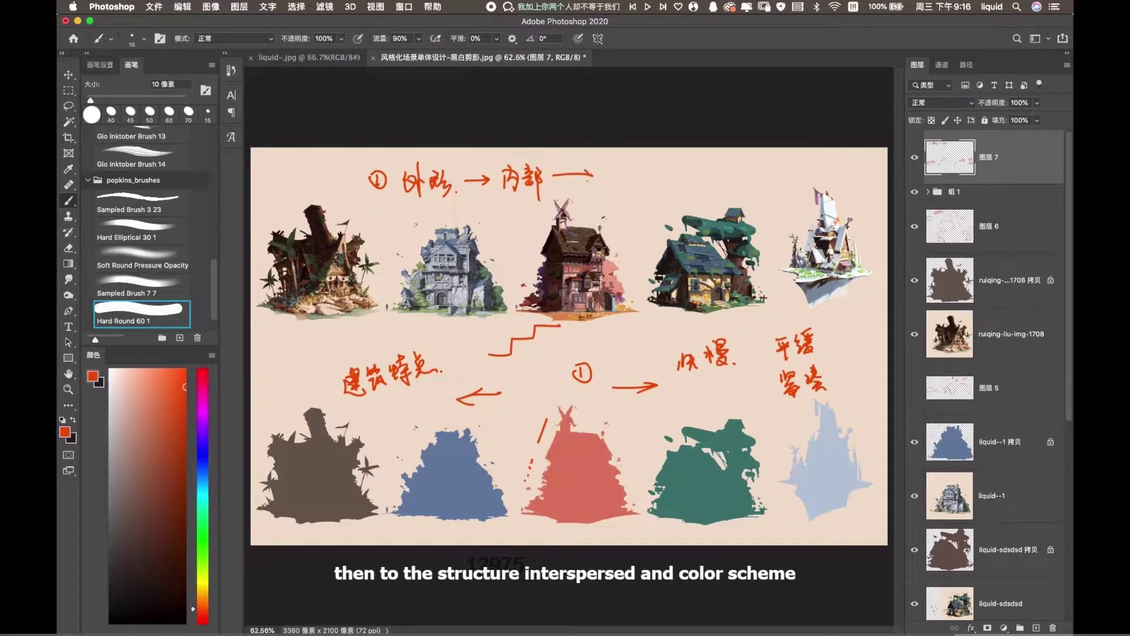
pyautogui.moveTo(614, 167); pyautogui.dragTo(629, 181)
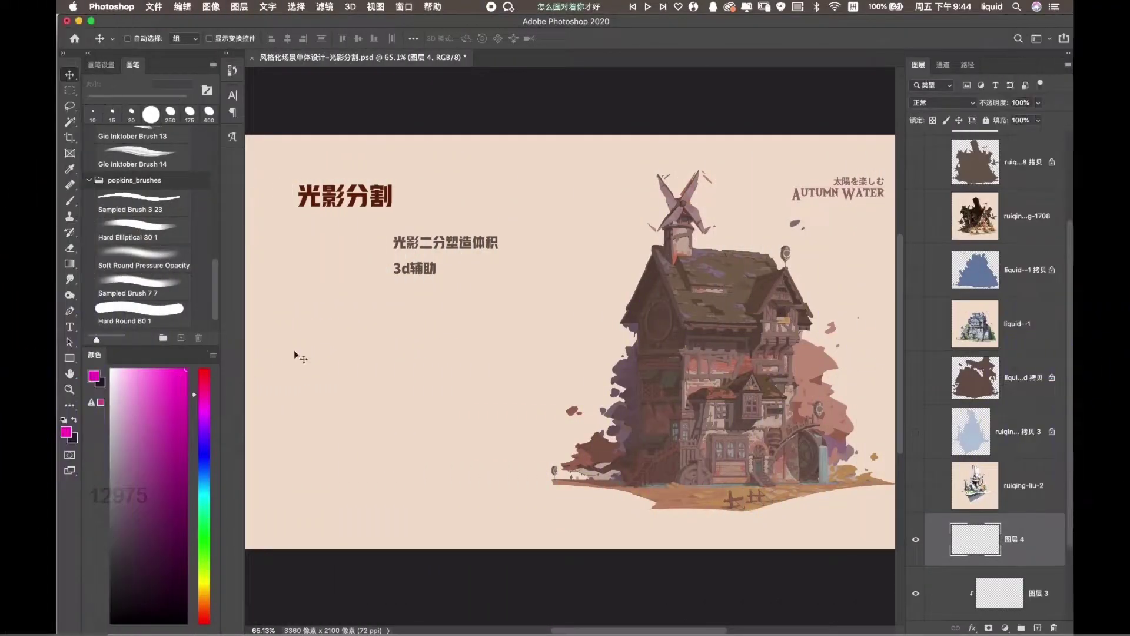
# Step: Draw a magenta square beside the cabin with the Hard Elliptical brush and start outlining the island
pyautogui.click(143, 230)
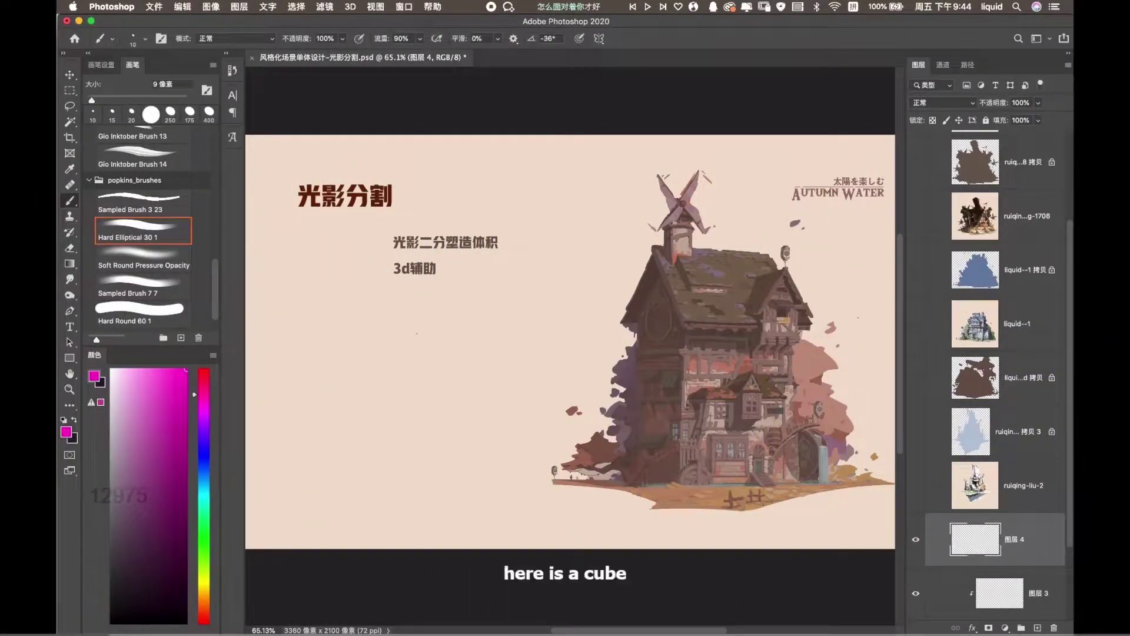
pyautogui.moveTo(413, 410); pyautogui.dragTo(414, 422)
pyautogui.moveTo(478, 323); pyautogui.dragTo(499, 331)
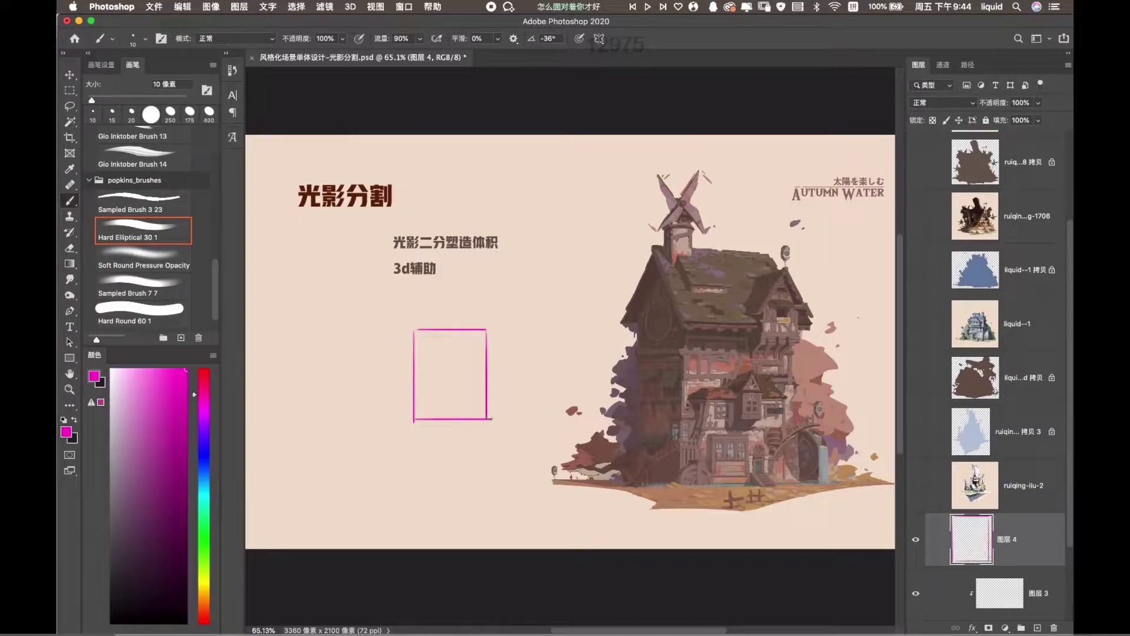
pyautogui.moveTo(488, 328); pyautogui.dragTo(550, 332)
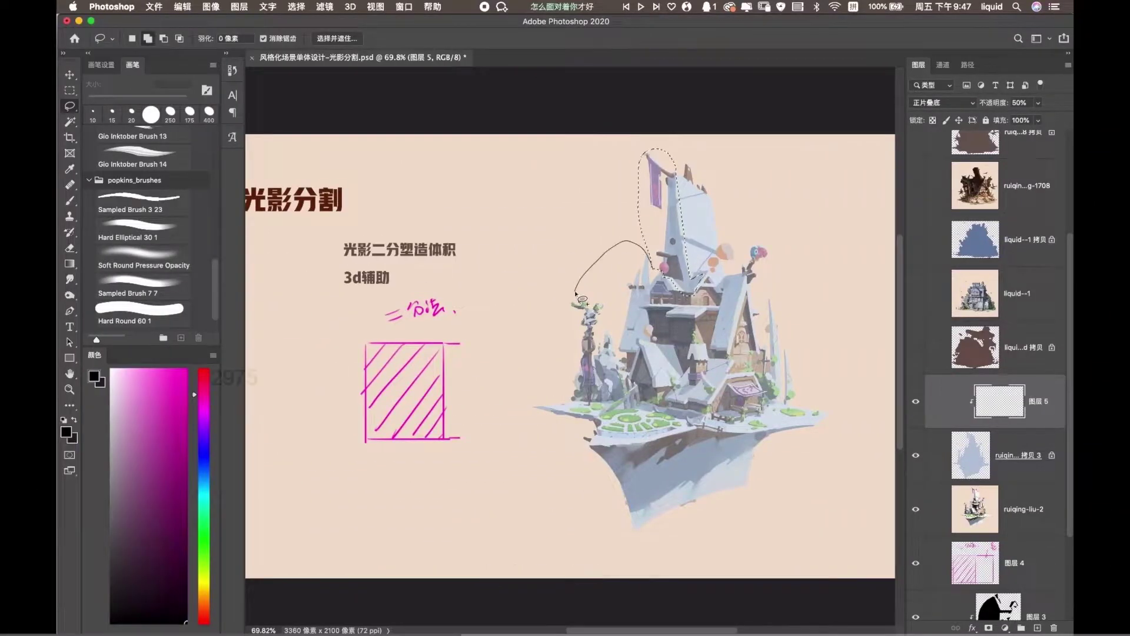
pyautogui.moveTo(537, 382)
pyautogui.mouseDown()
pyautogui.moveTo(602, 411)
pyautogui.moveTo(678, 405)
pyautogui.moveTo(642, 345)
pyautogui.moveTo(694, 383)
pyautogui.moveTo(700, 332)
pyautogui.moveTo(643, 313)
pyautogui.mouseUp()
# Step: Fill the island selection black, then select the Blender cube's top face in Edit Mode
pyautogui.hotkey('alt', 'BackSpace')
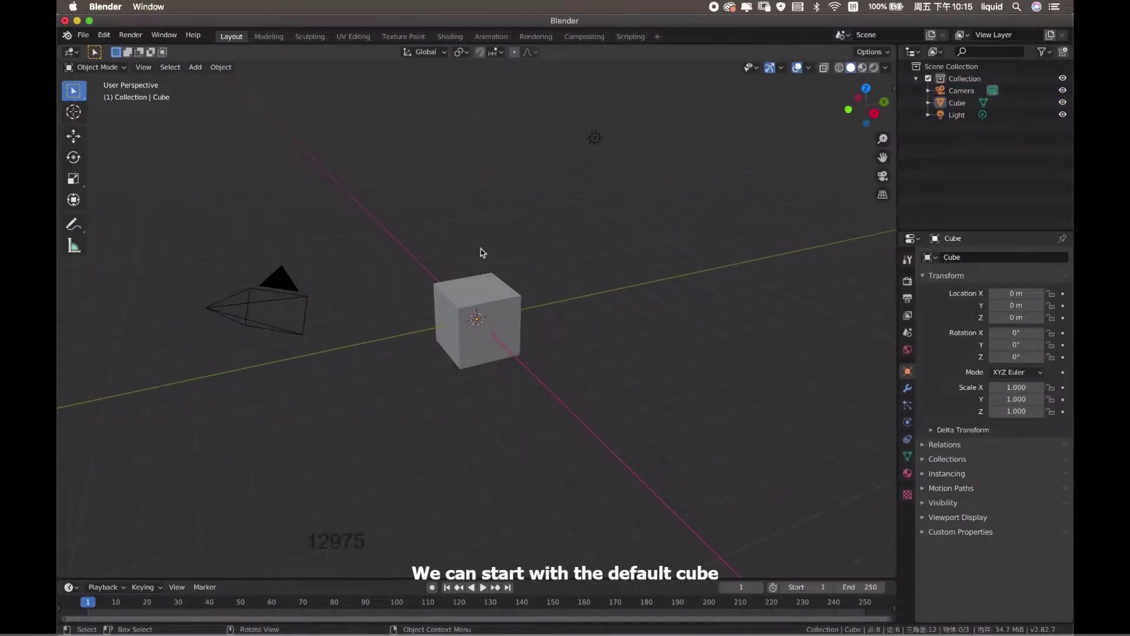
pyautogui.click(479, 253)
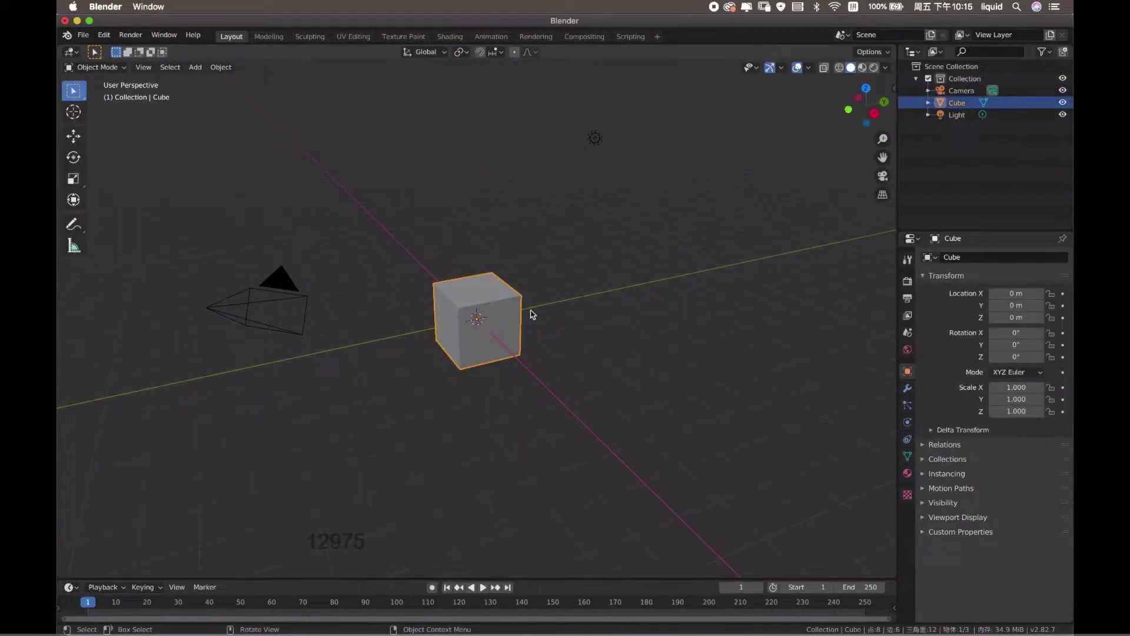
pyautogui.press('Tab')
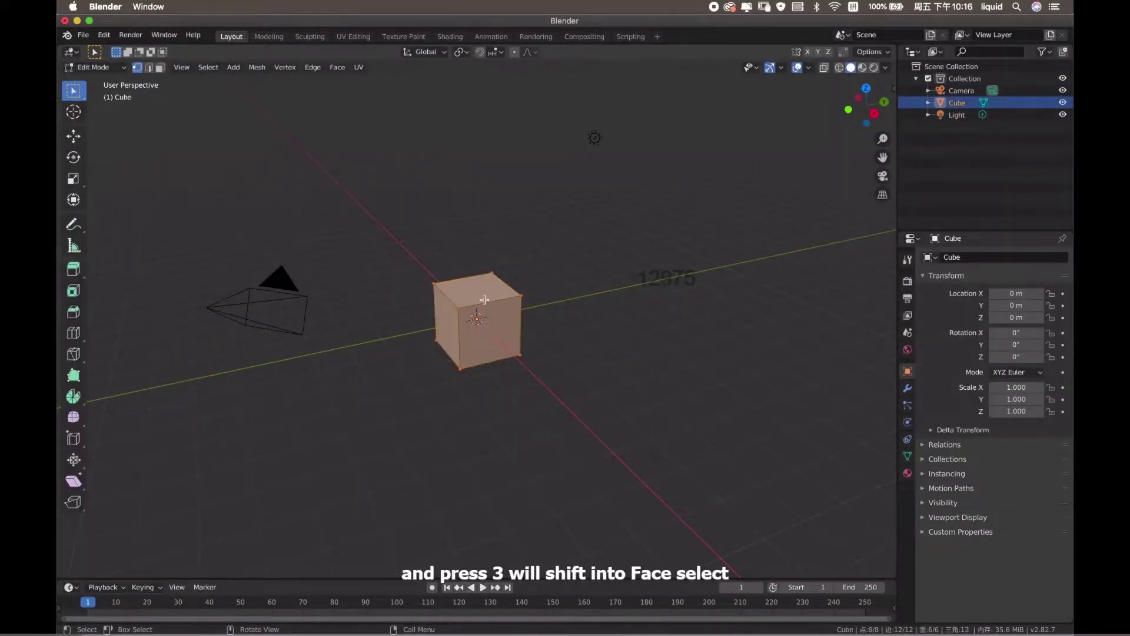
pyautogui.press('3')
pyautogui.click(484, 299)
# Step: Add a centred loop cut across the cube's top and select the new middle edge
pyautogui.hotkey('ctrl', 'r')
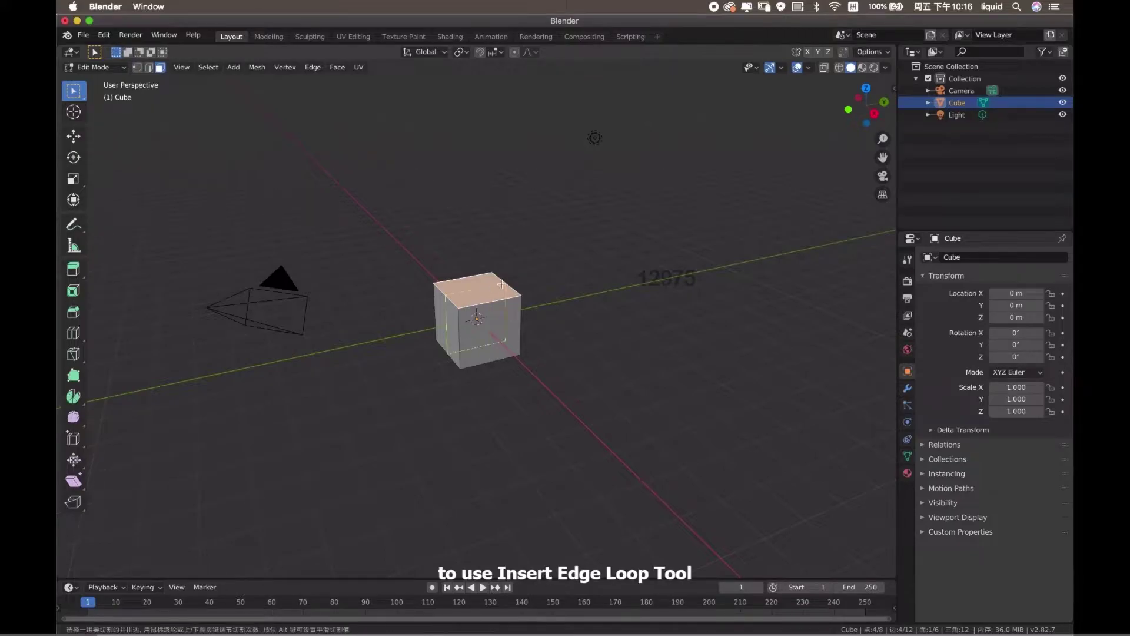
pyautogui.click(502, 285)
pyautogui.click(501, 285)
pyautogui.press('2')
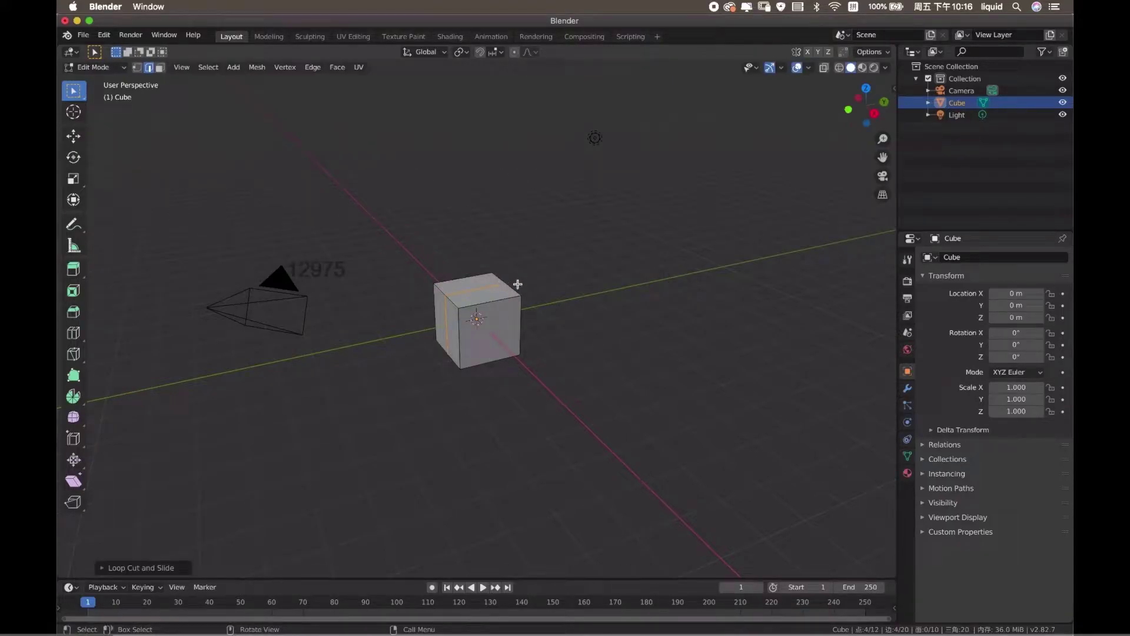
pyautogui.click(518, 284)
# Step: Move the middle edge upward to form a peaked roof ridge
pyautogui.press('w')
pyautogui.hotkey('shift', 'space')
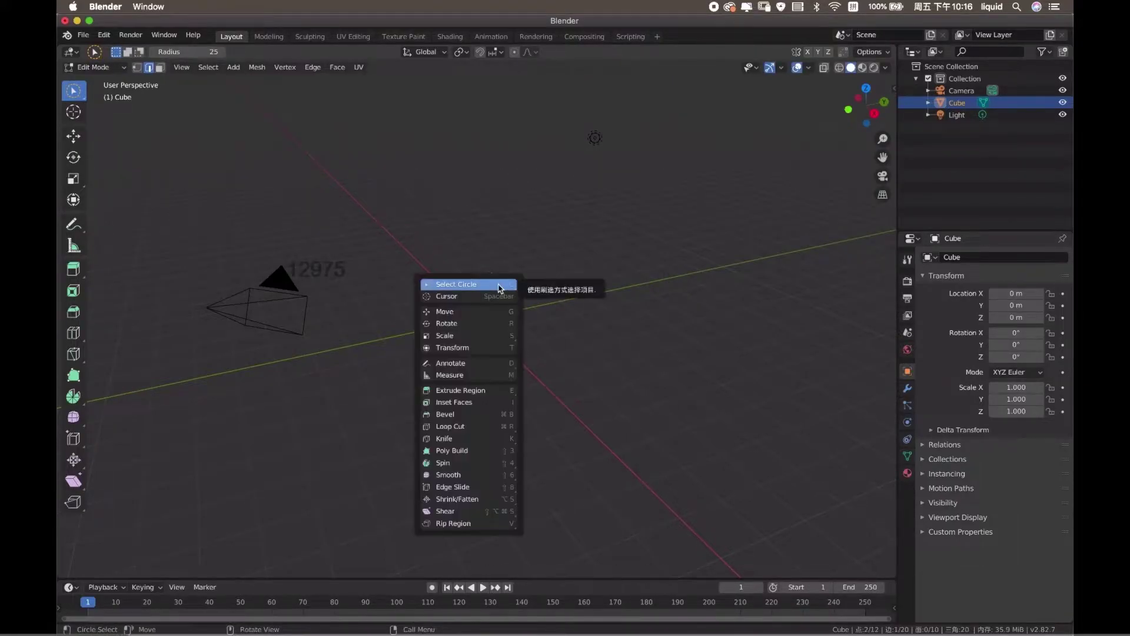
pyautogui.press('g')
pyautogui.press('g')
pyautogui.click(565, 230)
pyautogui.hscroll(5, 566, 230)
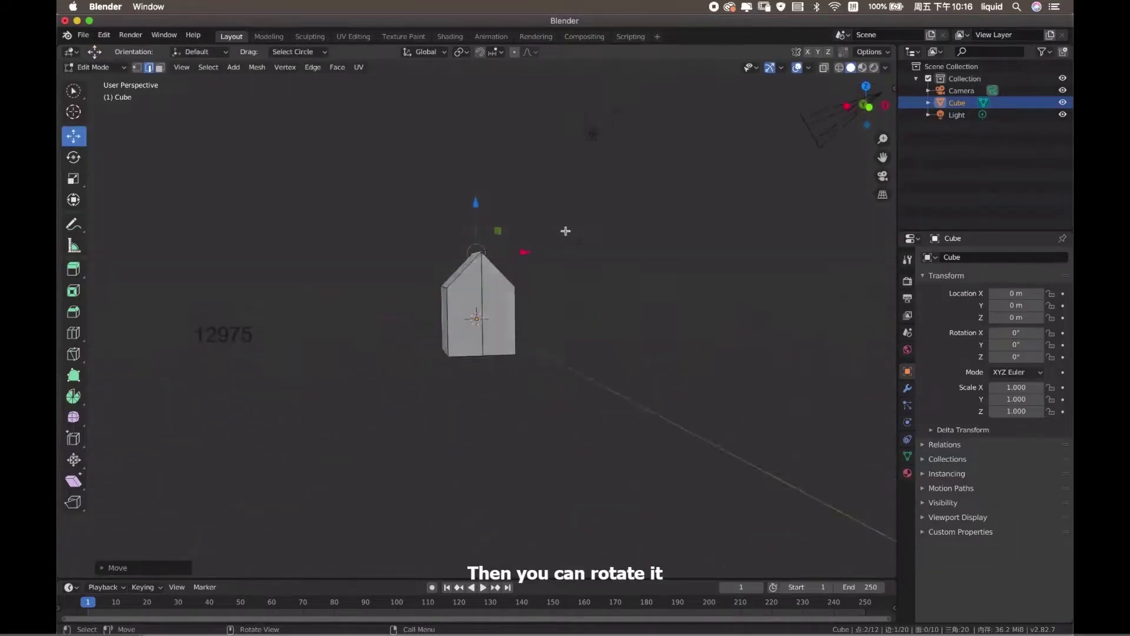
pyautogui.hscroll(10, 566, 231)
pyautogui.scroll(3, 565, 231)
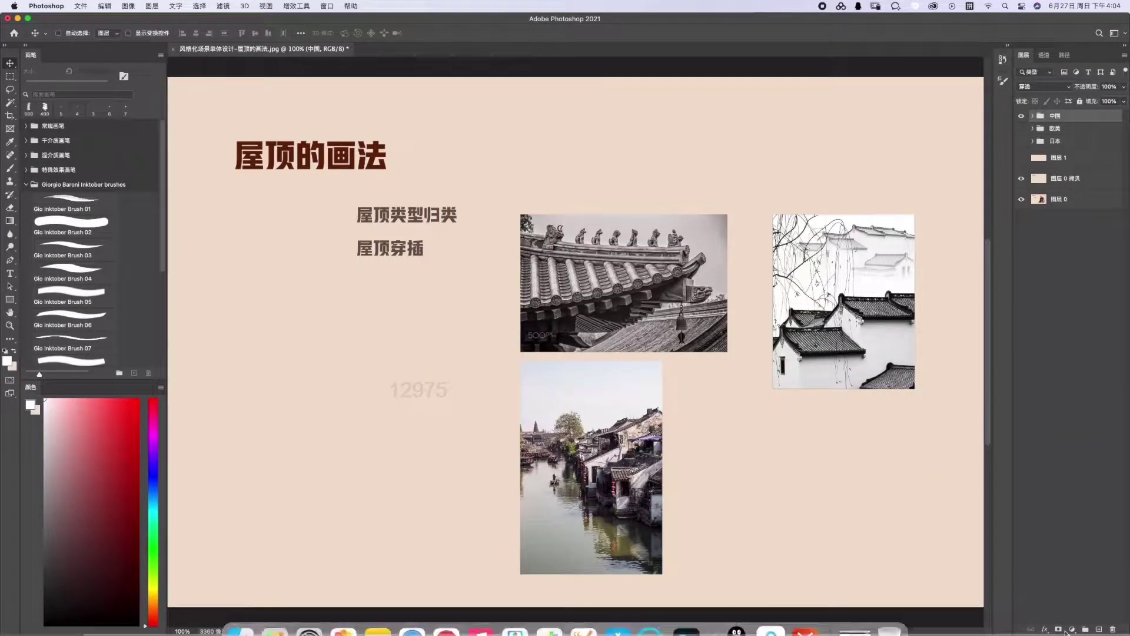
# Step: Hide the 屋顶穿插 layer, circle a ridge ornament, and replace blue roof strokes with a yellow line to the peak
pyautogui.click(1022, 159)
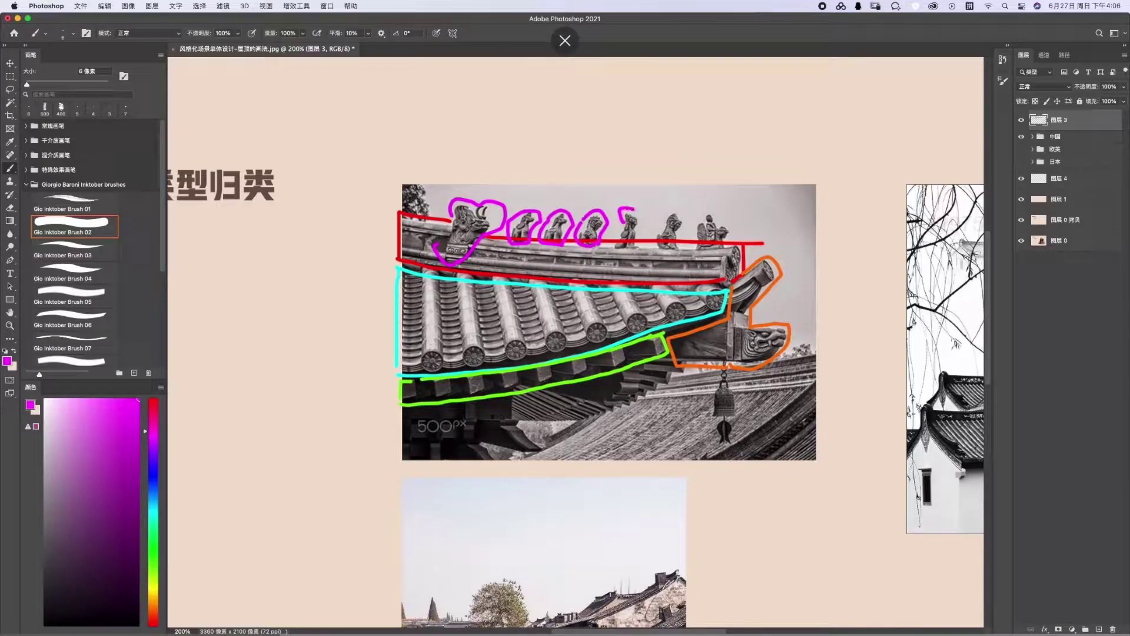
pyautogui.moveTo(632, 210); pyautogui.dragTo(645, 241)
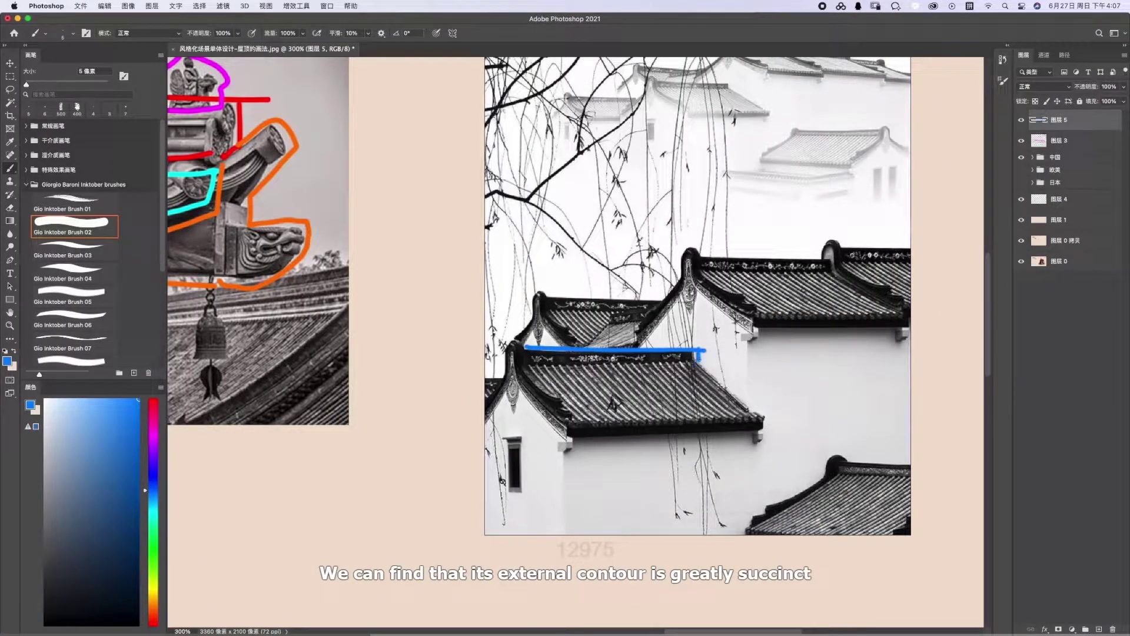
pyautogui.moveTo(768, 415)
pyautogui.mouseDown()
pyautogui.moveTo(569, 438)
pyautogui.moveTo(781, 439)
pyautogui.moveTo(570, 439)
pyautogui.mouseUp()
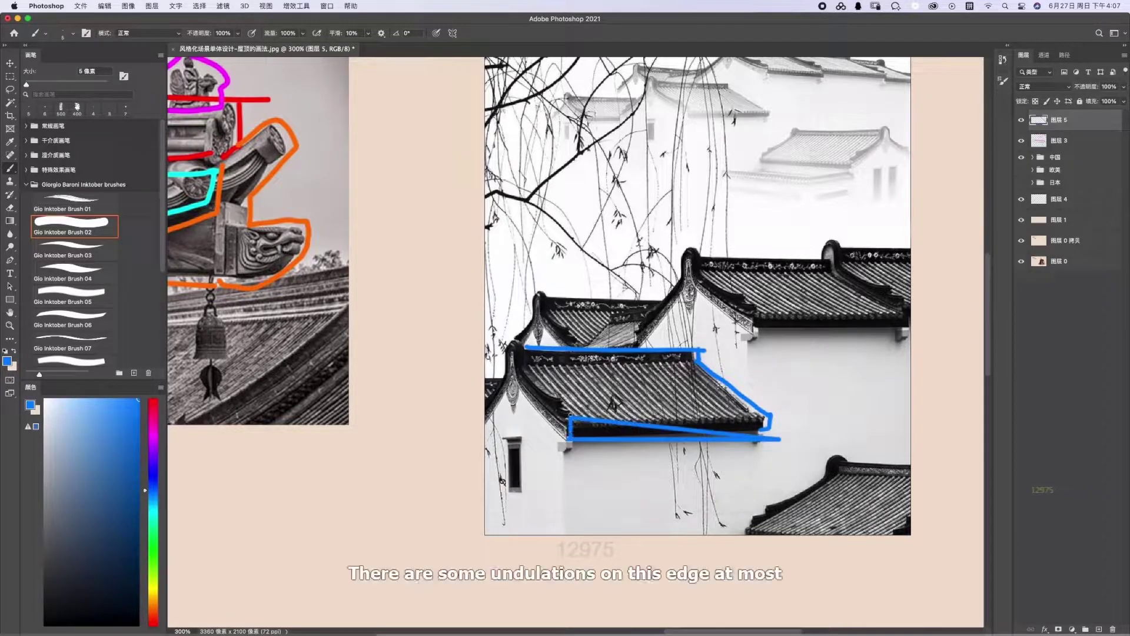
pyautogui.press('super+z')
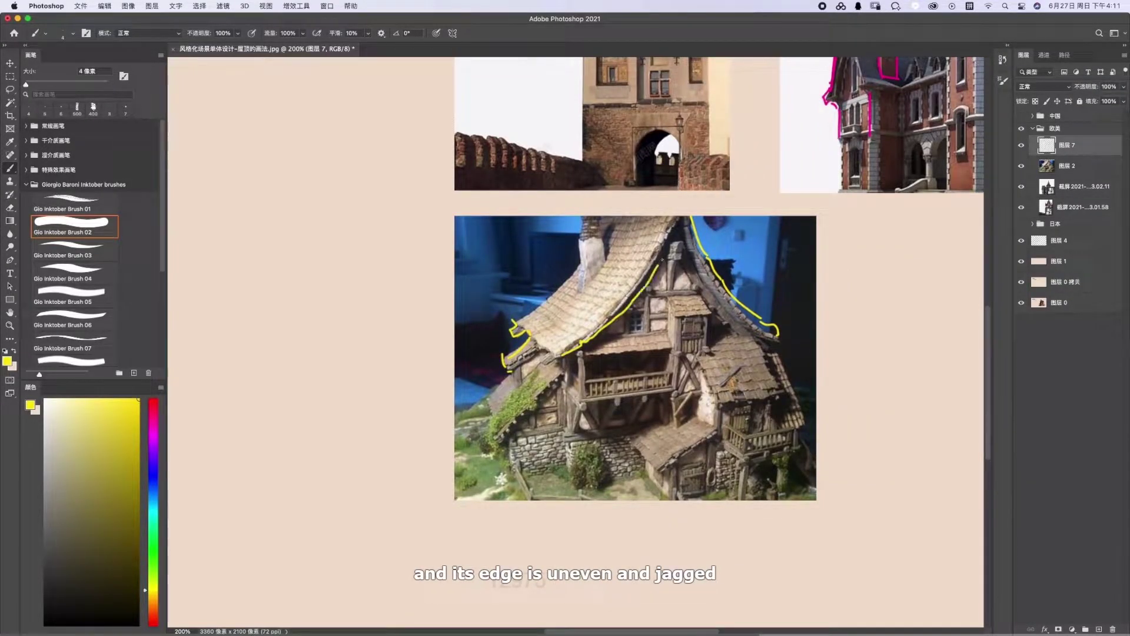
pyautogui.moveTo(660, 266); pyautogui.dragTo(681, 225)
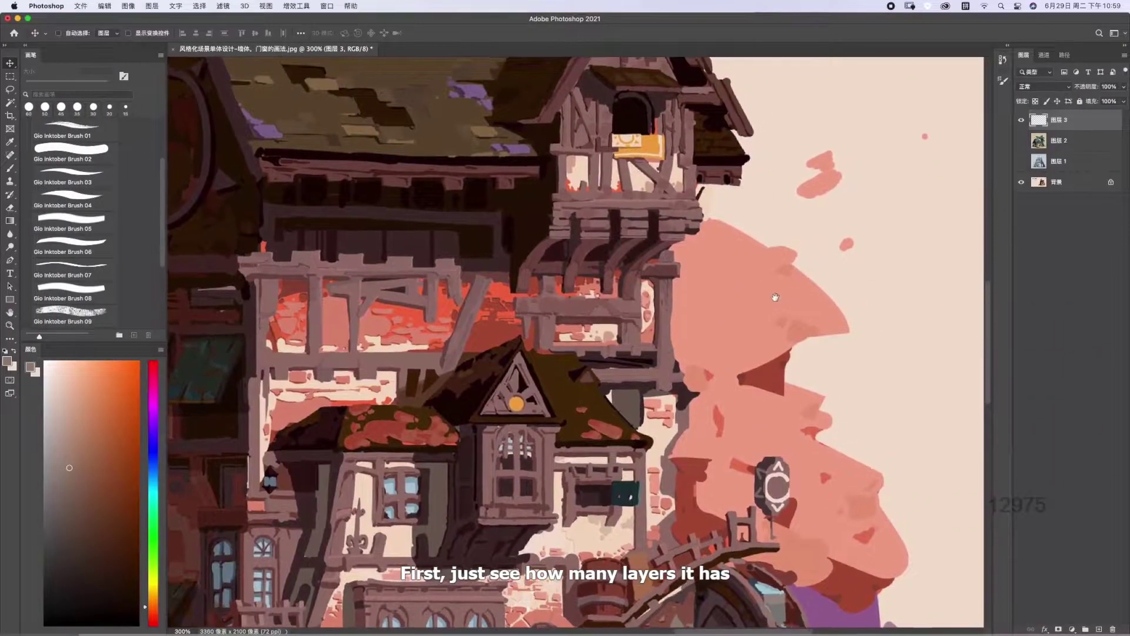
# Step: Switch to a smaller purple brush and mark parts of the cabin painting
pyautogui.press('b')
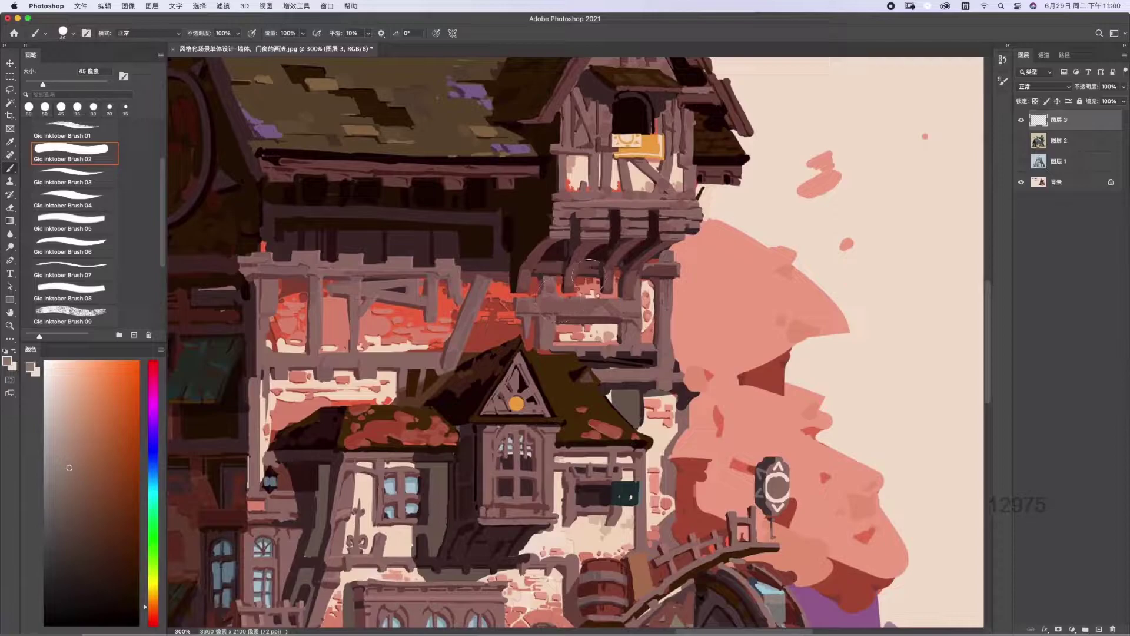
pyautogui.press('[')
pyautogui.press('[')
pyautogui.press('[')
pyautogui.hscroll(-2, 582, 280)
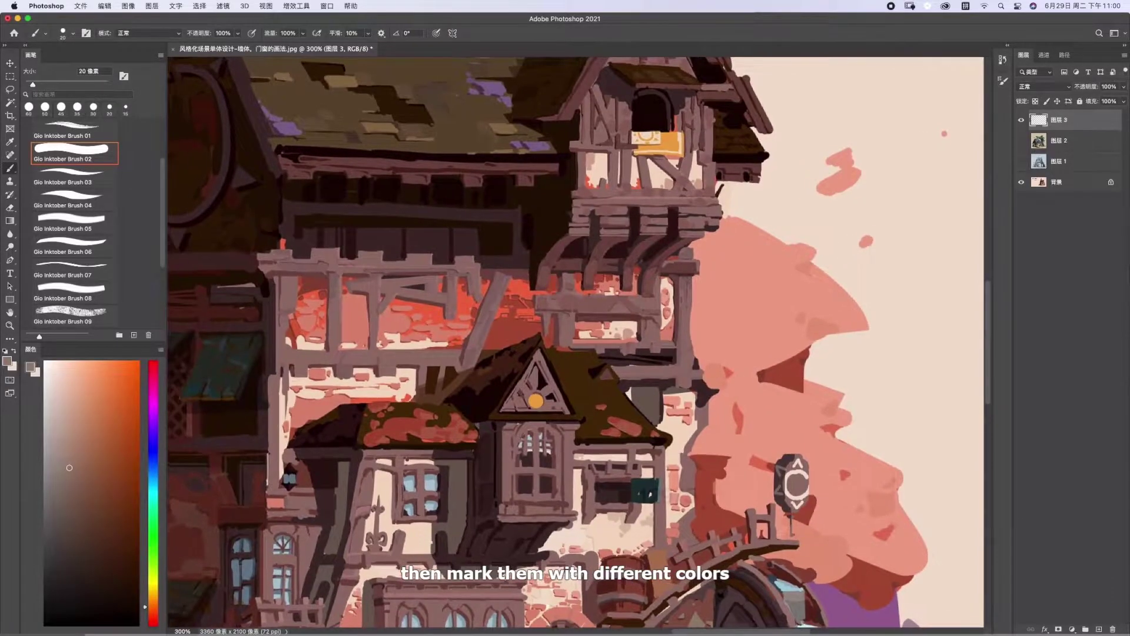
pyautogui.click(153, 437)
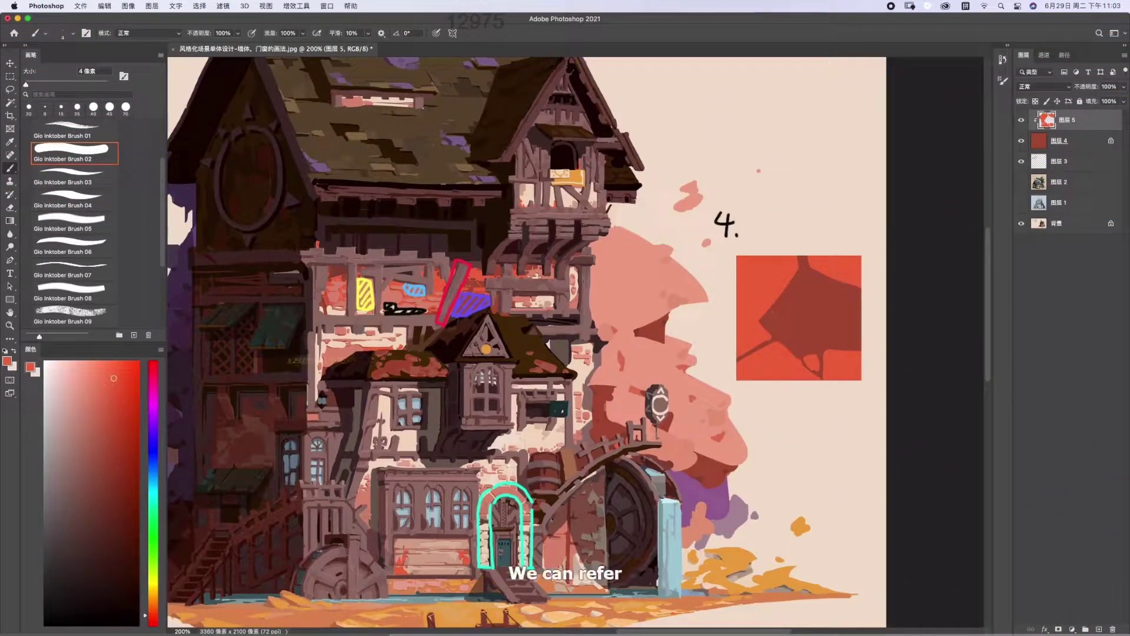
pyautogui.moveTo(462, 407); pyautogui.dragTo(459, 403)
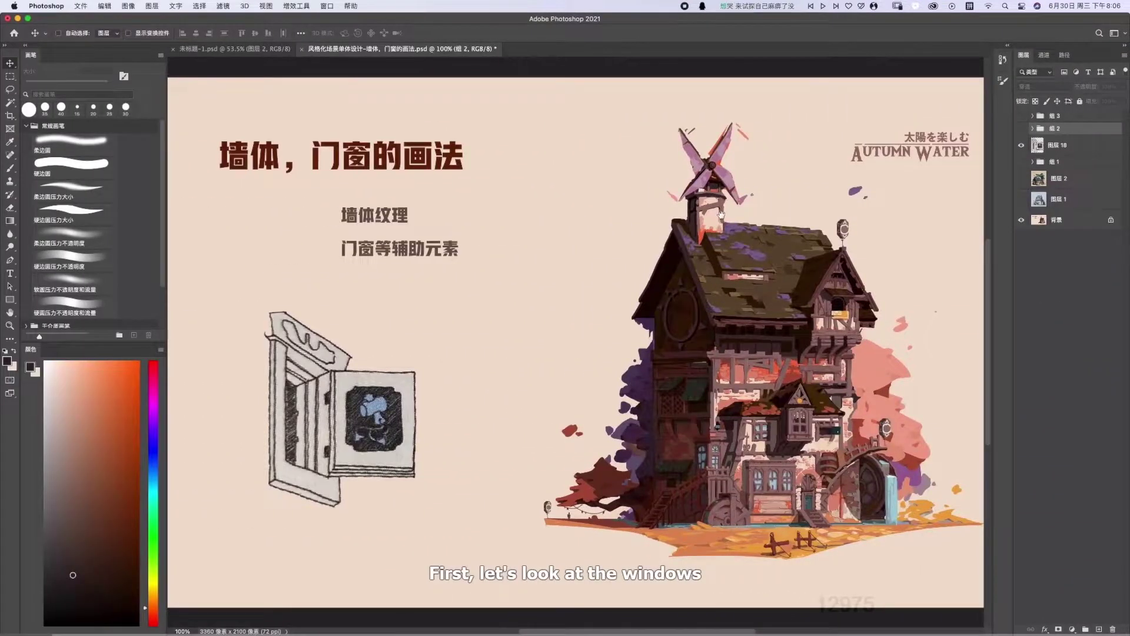
# Step: Scroll across the walls and windows slide down to the window-type sketches
pyautogui.hscroll(-5, 719, 224)
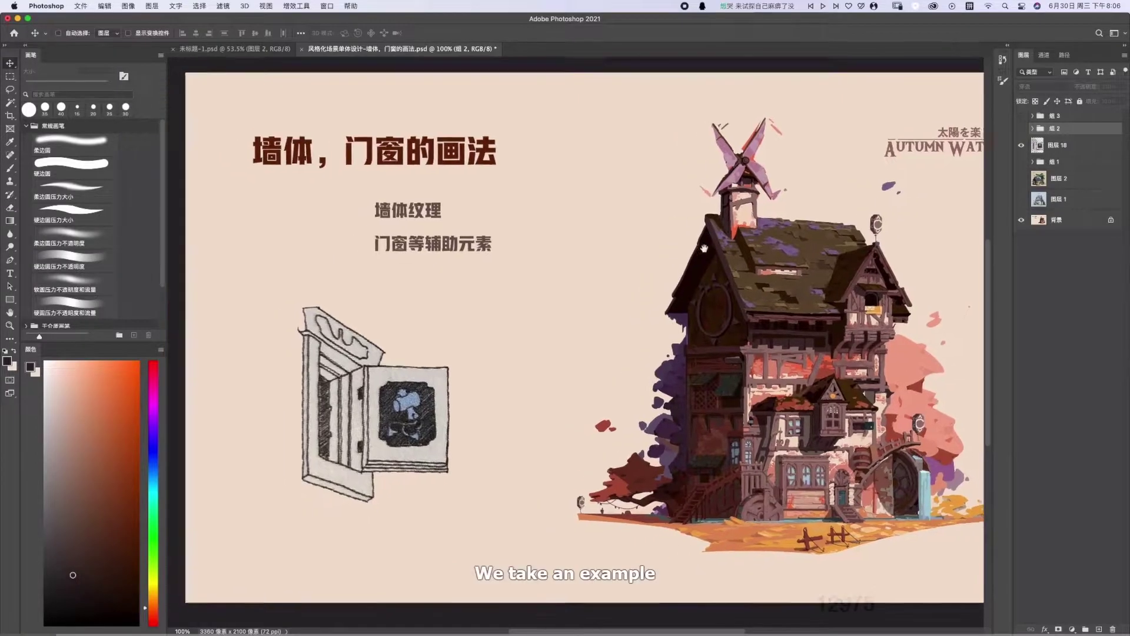
pyautogui.scroll(-4, 695, 251)
pyautogui.hscroll(-3, 695, 252)
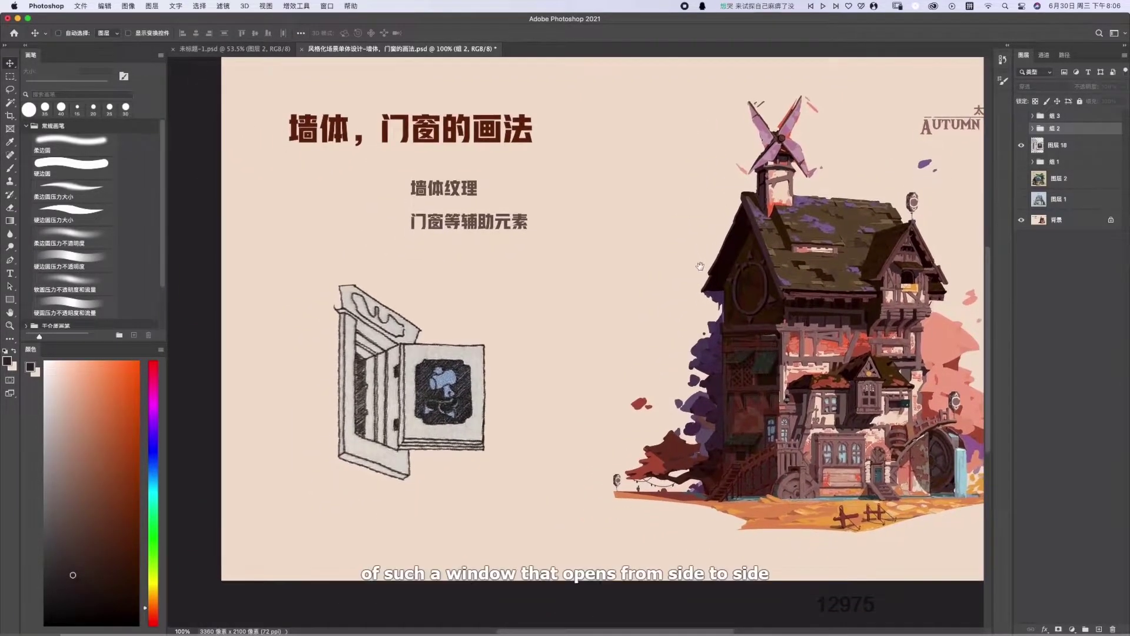
pyautogui.scroll(-2, 705, 257)
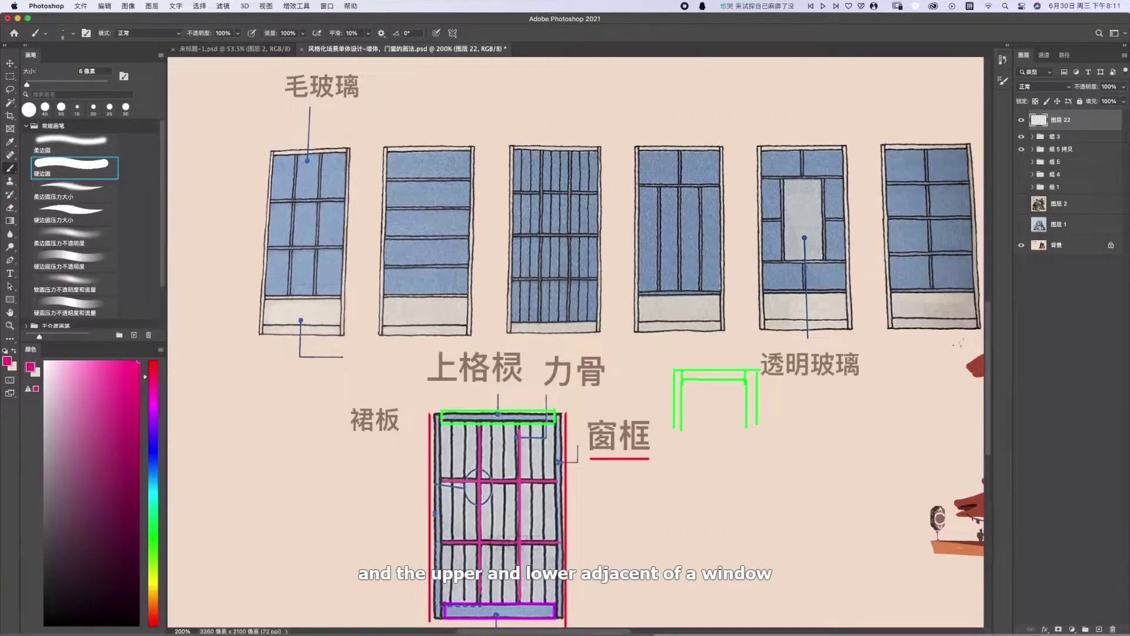
pyautogui.scroll(-3, 343, 281)
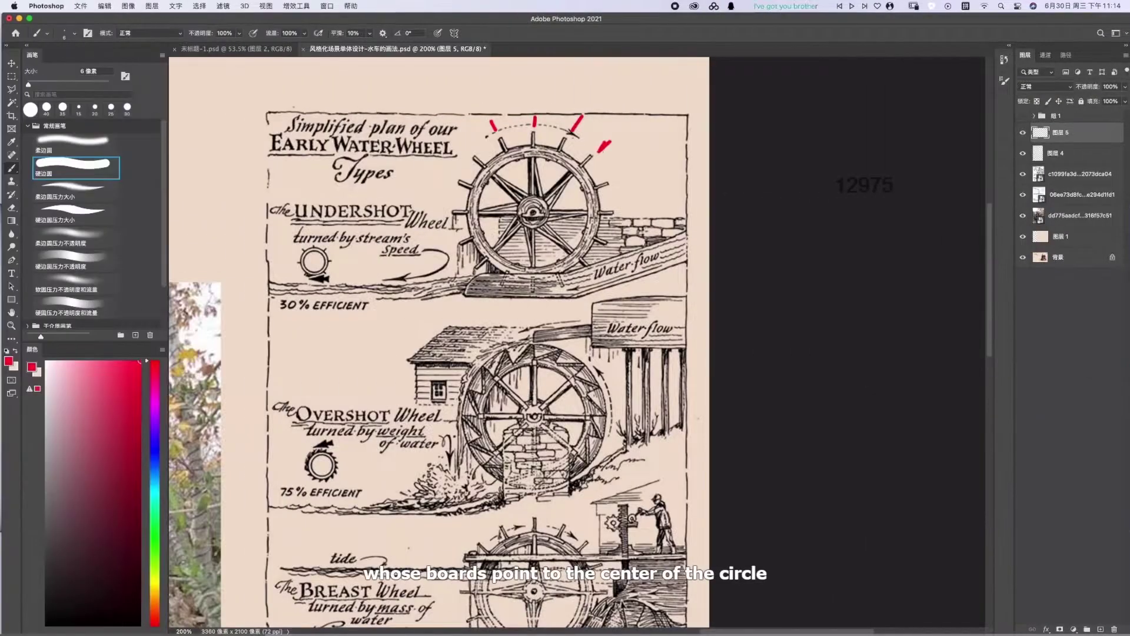
# Step: Scroll down through the waterwheel type engravings
pyautogui.scroll(-2, 586, 165)
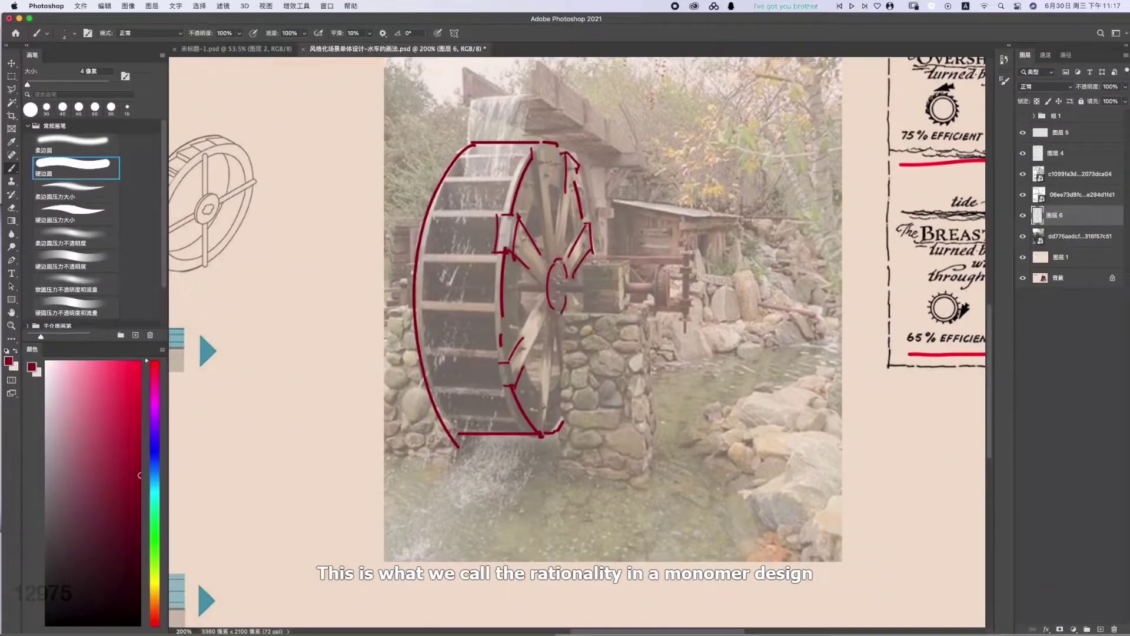
pyautogui.scroll(-1, 577, 341)
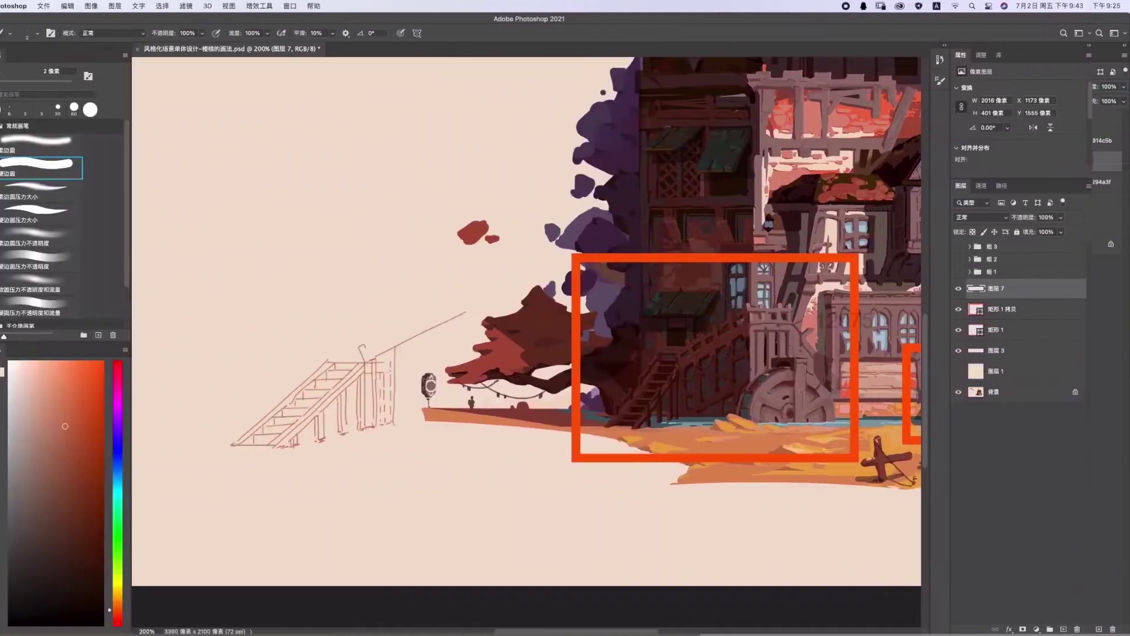
# Step: Undo the vertical stroke on the stair sketch and redraw it as a shorter line
pyautogui.press('super+z')
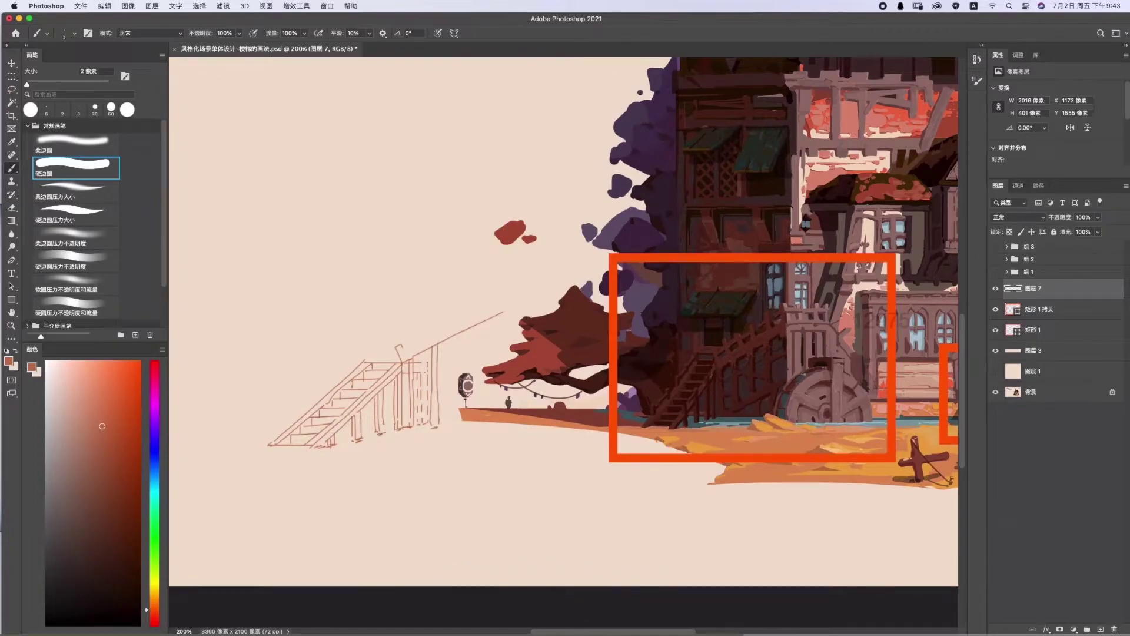
pyautogui.moveTo(443, 378); pyautogui.dragTo(444, 393)
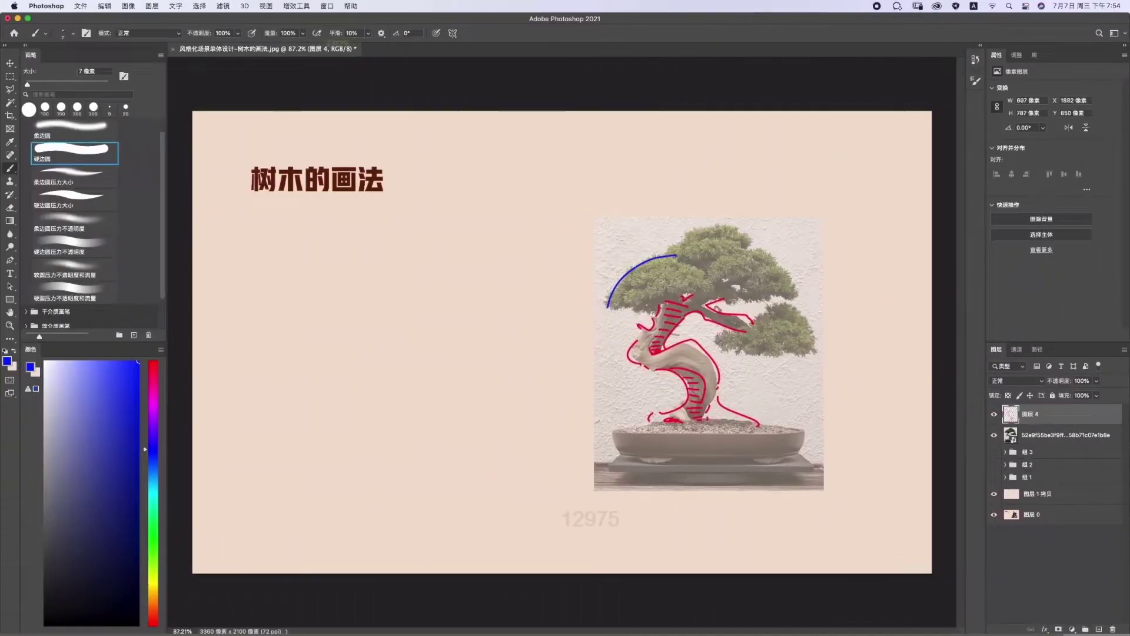
# Step: Trace a blue arc over the bonsai canopy and add a short red stroke under the right sketch
pyautogui.moveTo(664, 256)
pyautogui.mouseDown()
pyautogui.moveTo(705, 233)
pyautogui.moveTo(753, 259)
pyautogui.moveTo(787, 309)
pyautogui.mouseUp()
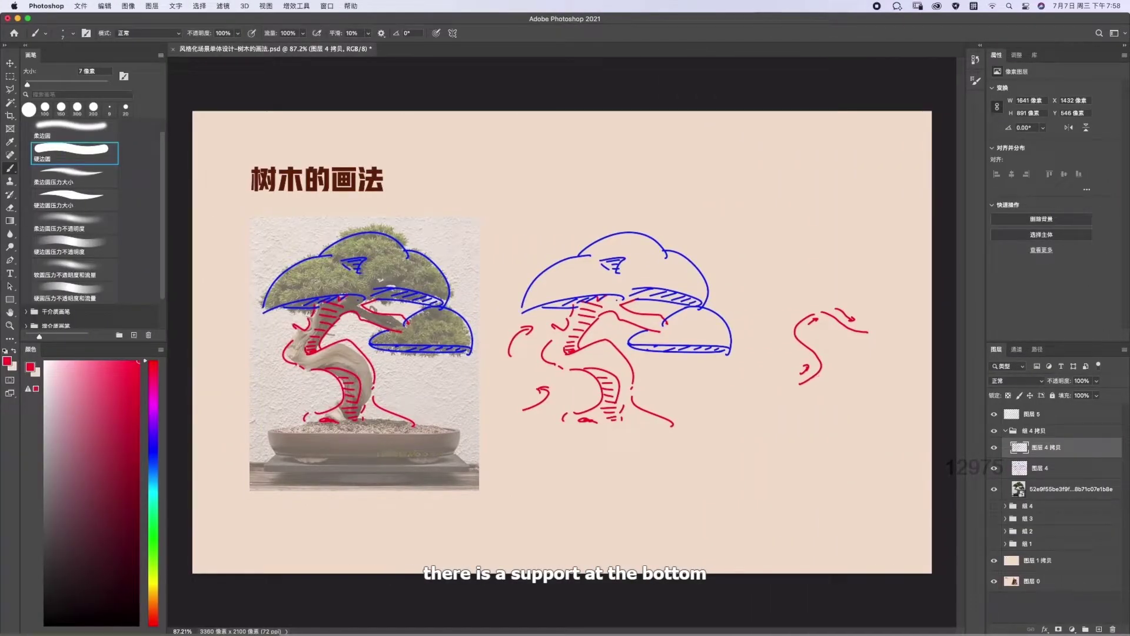
pyautogui.moveTo(818, 375); pyautogui.dragTo(839, 386)
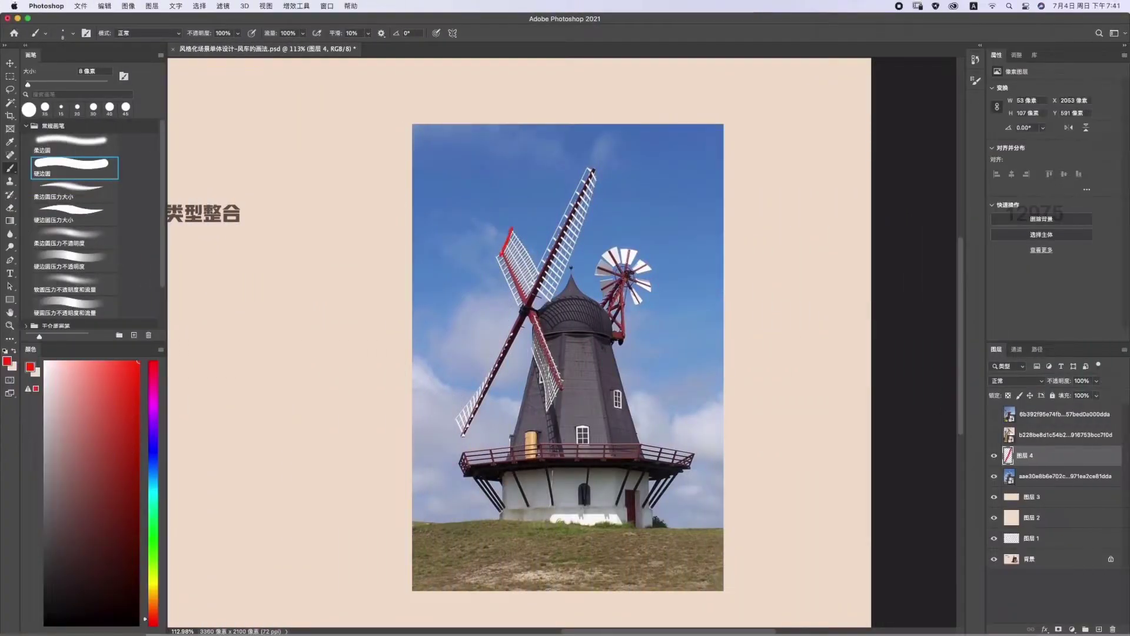
# Step: Shrink the brush one pixel and trace the left windmill blade and its edge in red
pyautogui.press('[')
pyautogui.moveTo(493, 254); pyautogui.dragTo(510, 227)
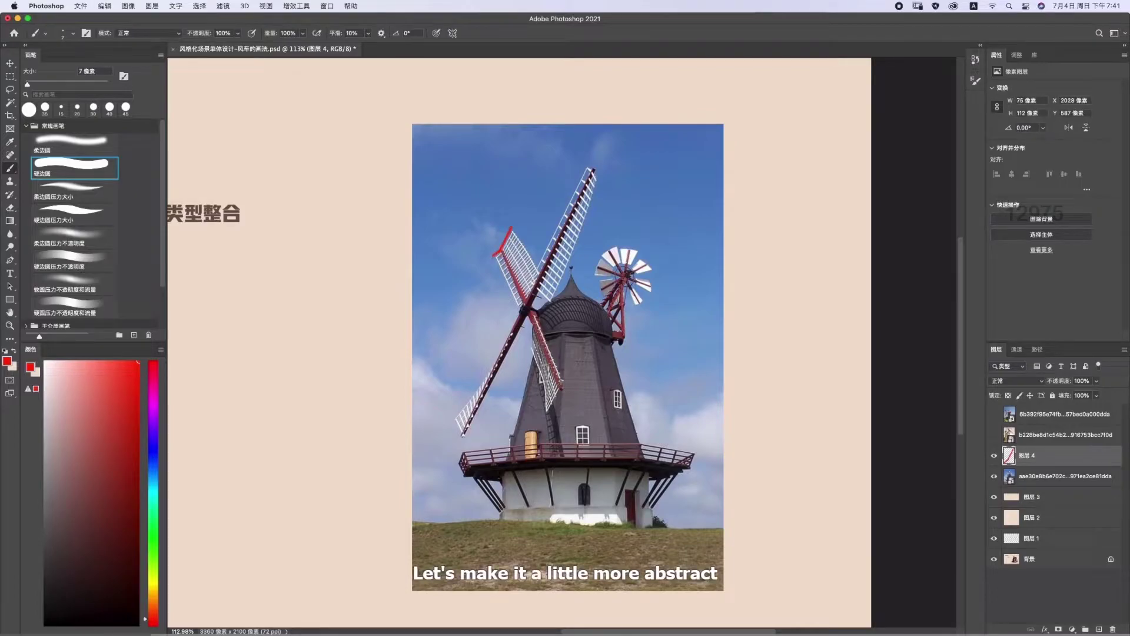
pyautogui.moveTo(493, 256); pyautogui.dragTo(518, 309)
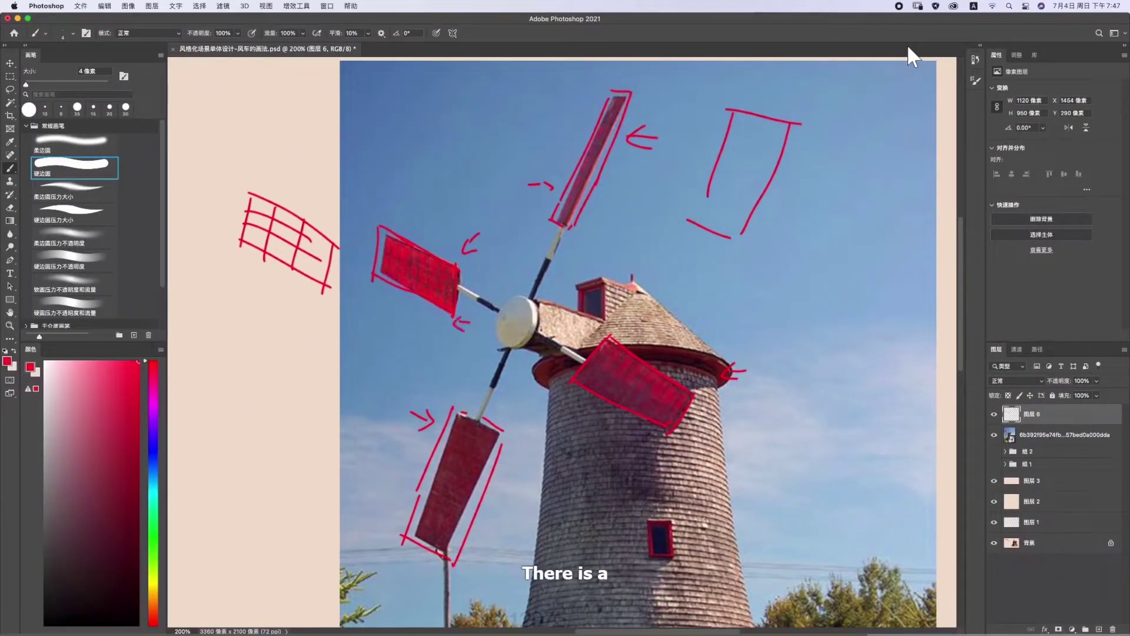
pyautogui.moveTo(546, 192); pyautogui.dragTo(585, 260)
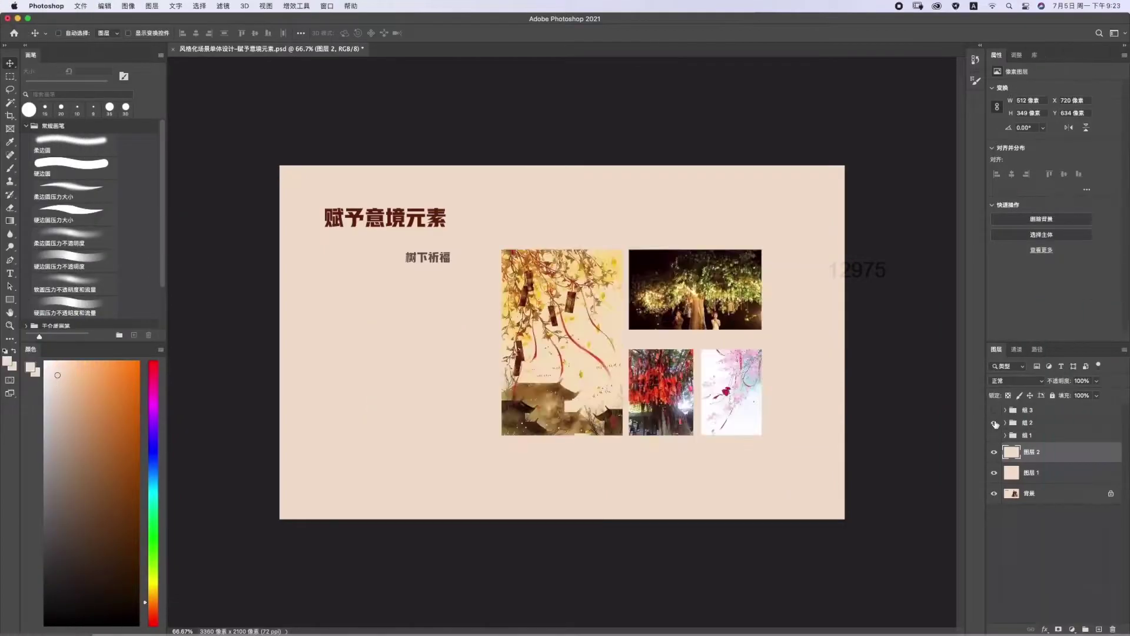
# Step: Select the 组 2 layer group and return the view to 100%
pyautogui.click(1008, 424)
pyautogui.press('super+minus')
pyautogui.press('super+equal')
pyautogui.press('super+equal')
pyautogui.hscroll(3, 835, 367)
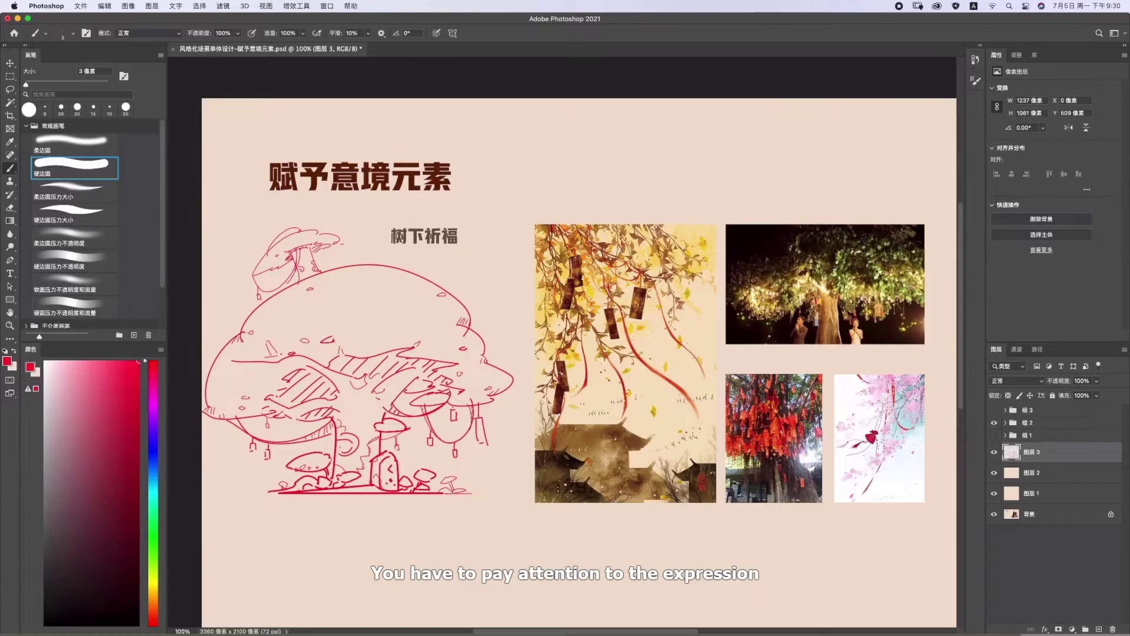
# Step: Sketch red horizontal and diagonal lantern strokes beneath the reference photos
pyautogui.moveTo(436, 536)
pyautogui.mouseDown()
pyautogui.moveTo(493, 487)
pyautogui.moveTo(494, 471)
pyautogui.moveTo(486, 549)
pyautogui.mouseUp()
pyautogui.moveTo(529, 505); pyautogui.dragTo(490, 558)
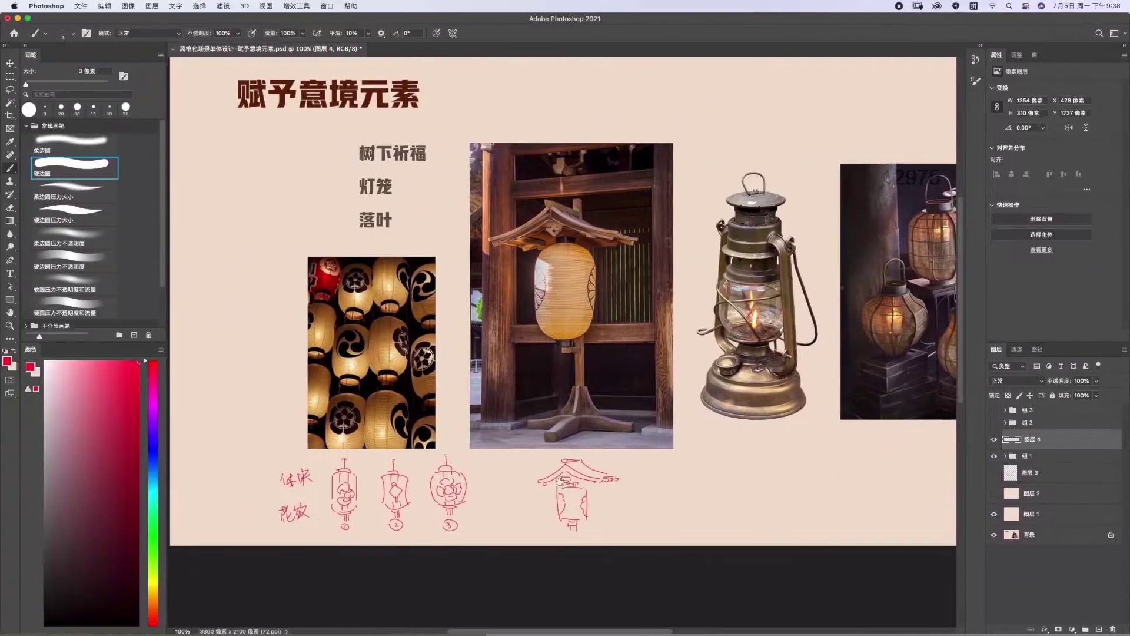
pyautogui.hscroll(3, 559, 480)
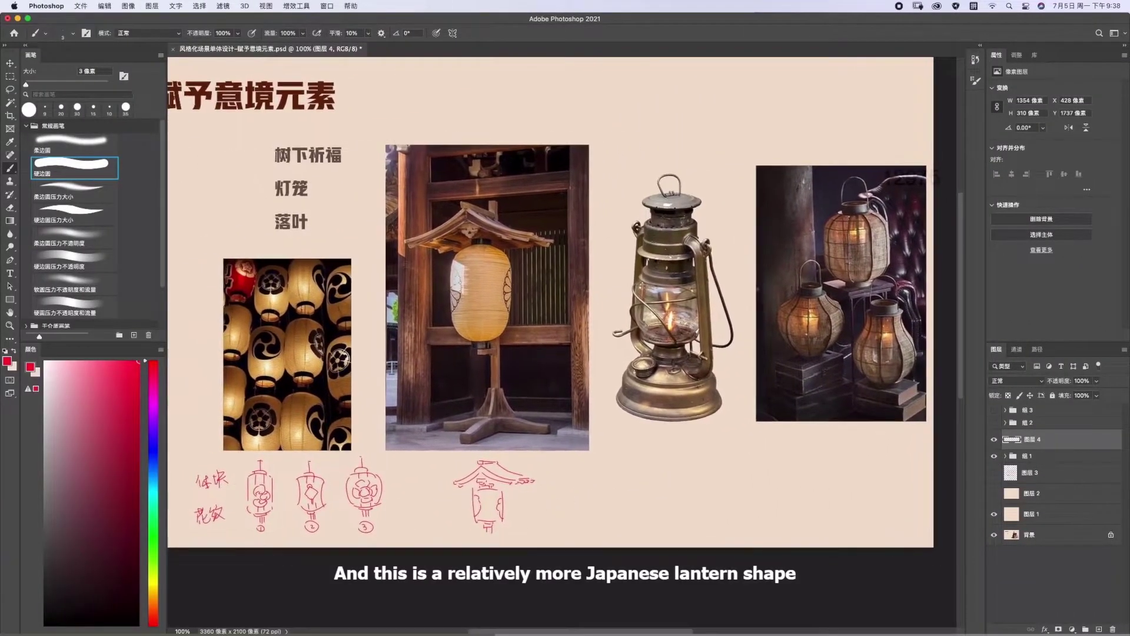
pyautogui.hscroll(2, 653, 441)
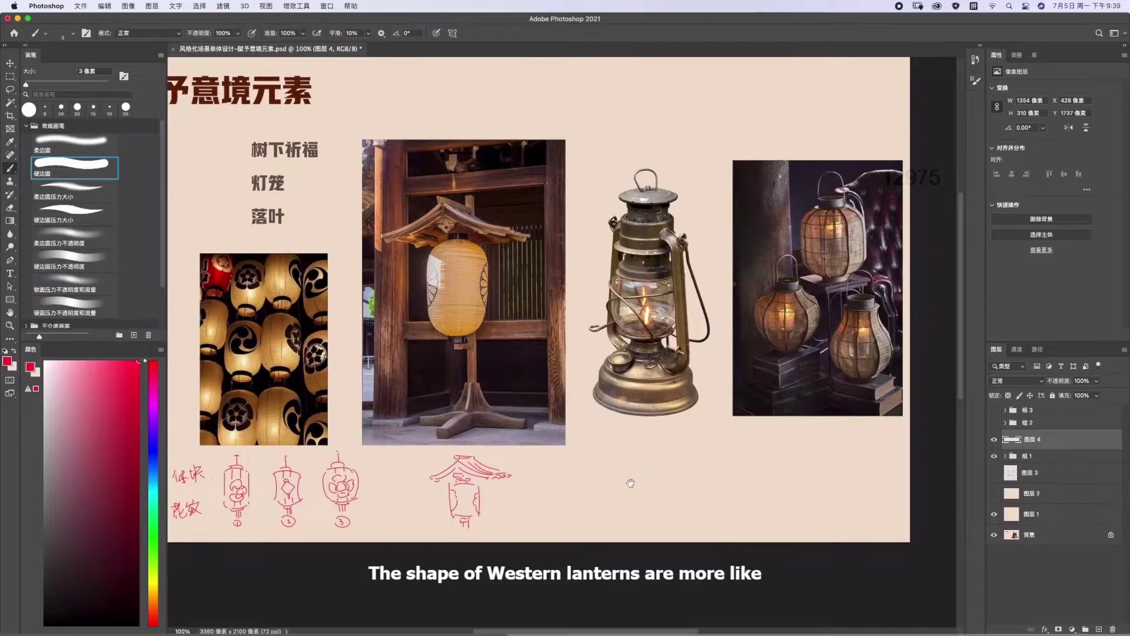
pyautogui.hscroll(1, 640, 485)
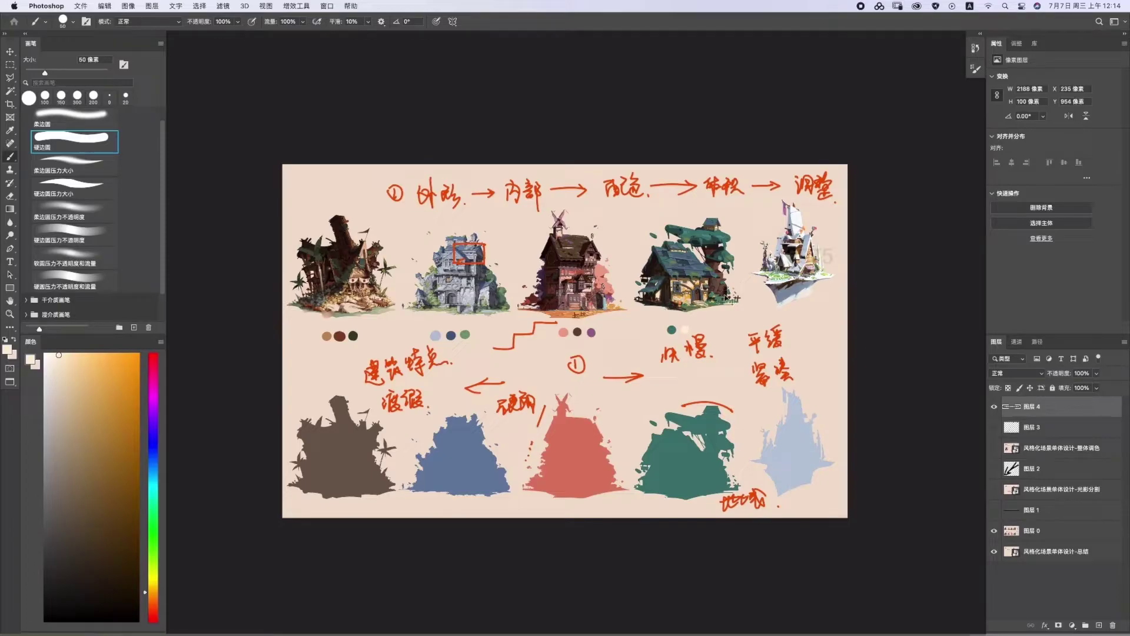
# Step: Undo the stray light dot, paint a dark dot sampled from the house, then sample reddish-brown
pyautogui.hotkey('ctrl', 'z')
pyautogui.keyDown('alt'); pyautogui.click(686, 278); pyautogui.keyUp('alt')
pyautogui.click(685, 329)
pyautogui.keyDown('alt'); pyautogui.click(722, 277); pyautogui.keyUp('alt')
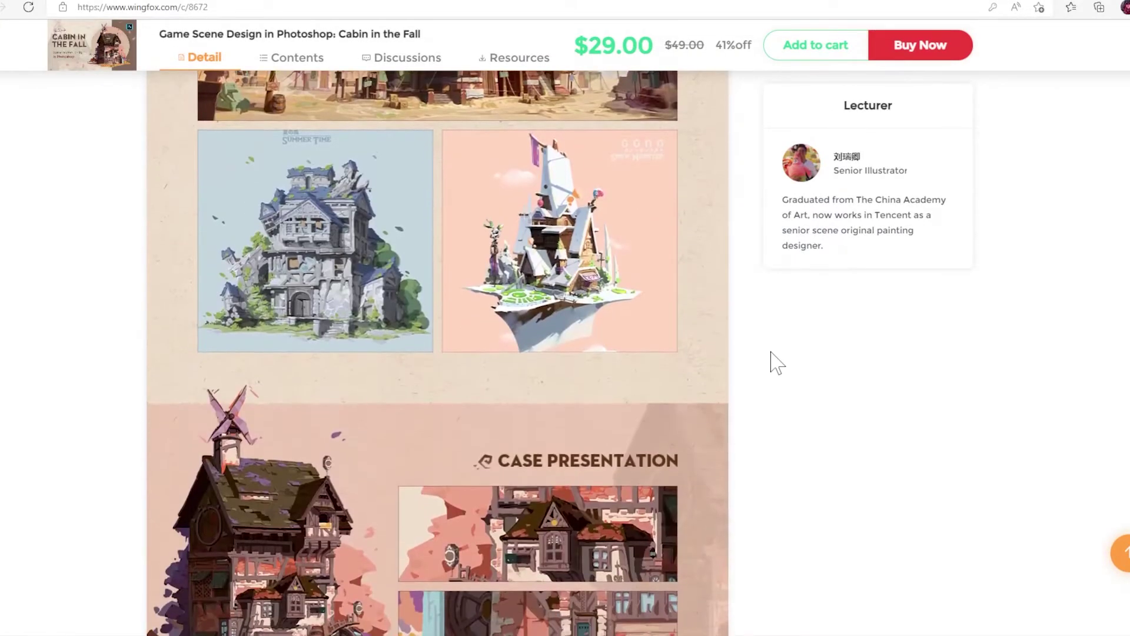
pyautogui.scroll(-8, 778, 362)
# Step: Scroll the course Detail page down and back up through the example artwork
pyautogui.scroll(7, 778, 362)
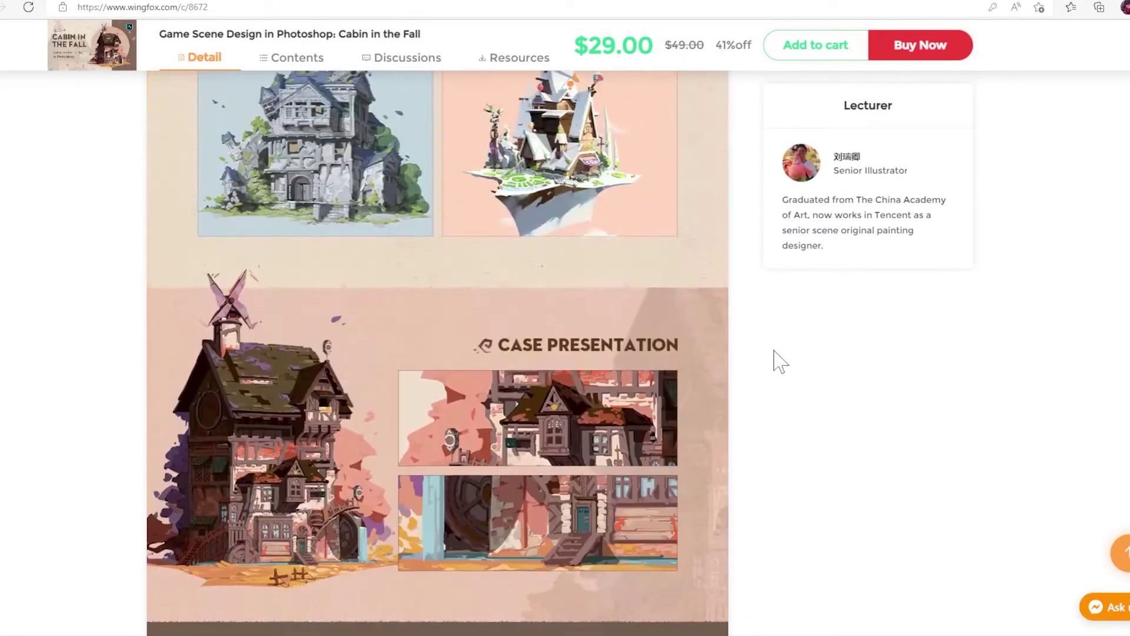
pyautogui.scroll(10, 775, 361)
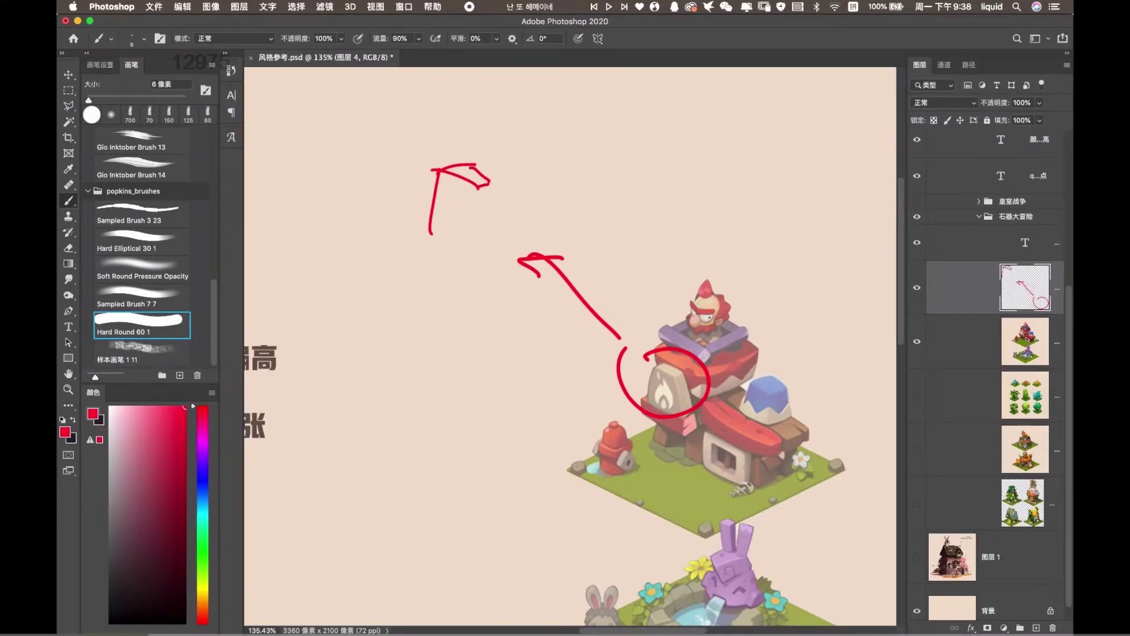
# Step: Draw the red box's side edges and bottom line above the cartoon house
pyautogui.moveTo(490, 180)
pyautogui.mouseDown()
pyautogui.moveTo(508, 235)
pyautogui.moveTo(489, 234)
pyautogui.mouseUp()
pyautogui.moveTo(431, 213); pyautogui.dragTo(490, 244)
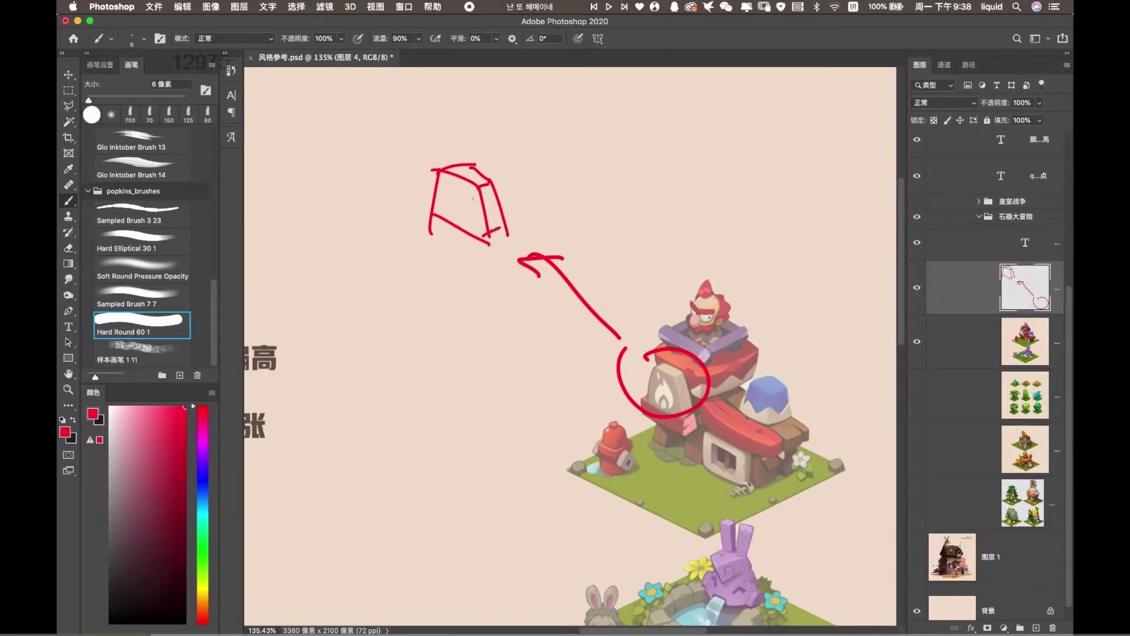